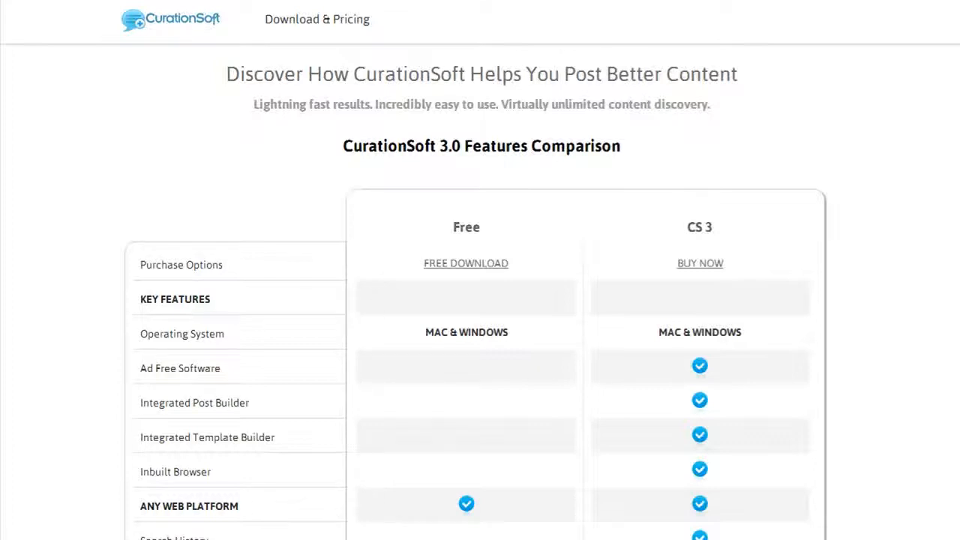
# Review the CurationSoft 3.0 features comparison between the Free and CS 3 versions, including content sources, autopost platforms and other benefits.
pyautogui.scroll(-3, 894, 339)
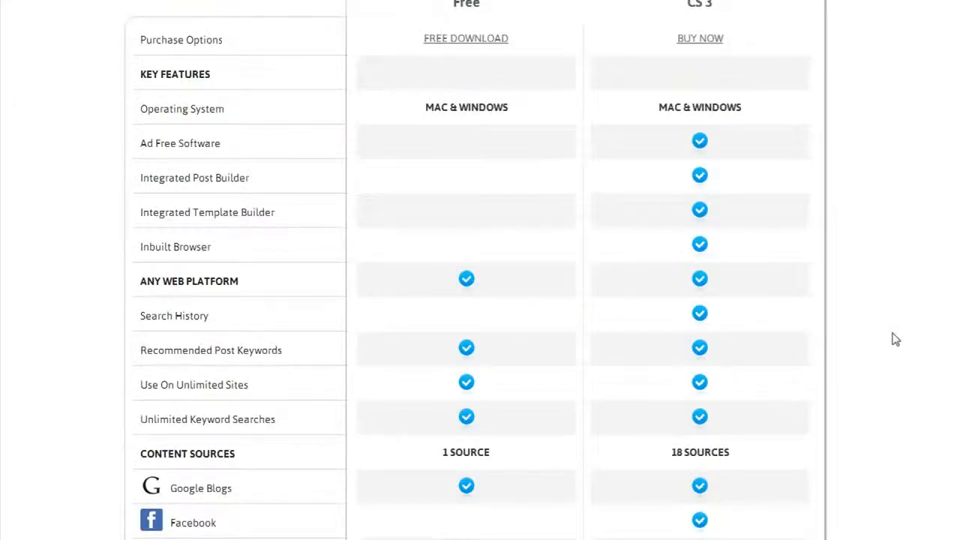
pyautogui.scroll(-5, 894, 339)
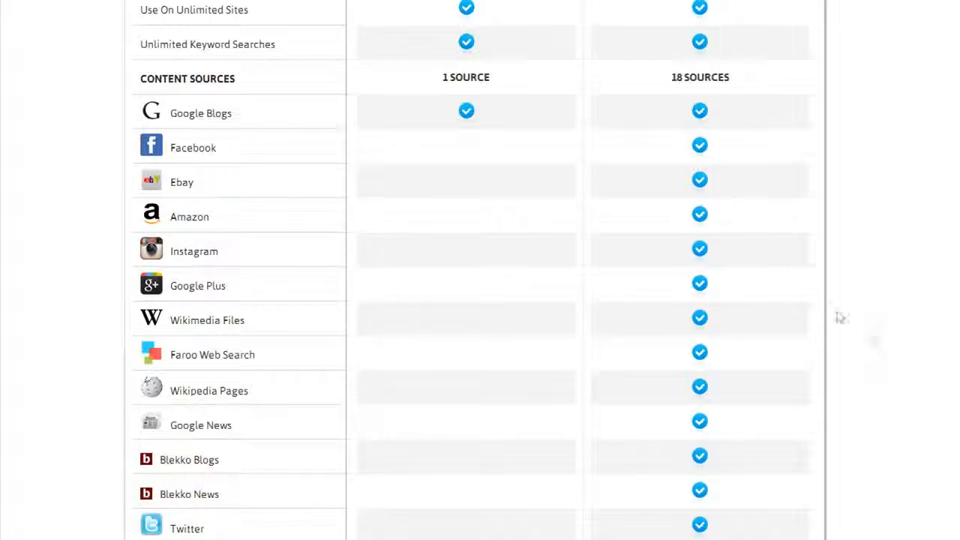
pyautogui.scroll(-1, 90, 358)
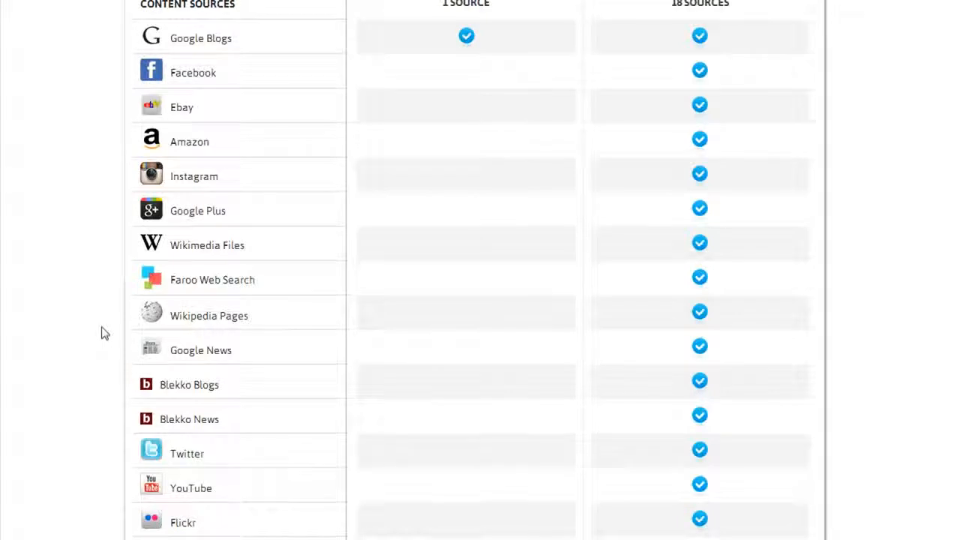
pyautogui.scroll(-1, 103, 332)
pyautogui.scroll(-1, 114, 303)
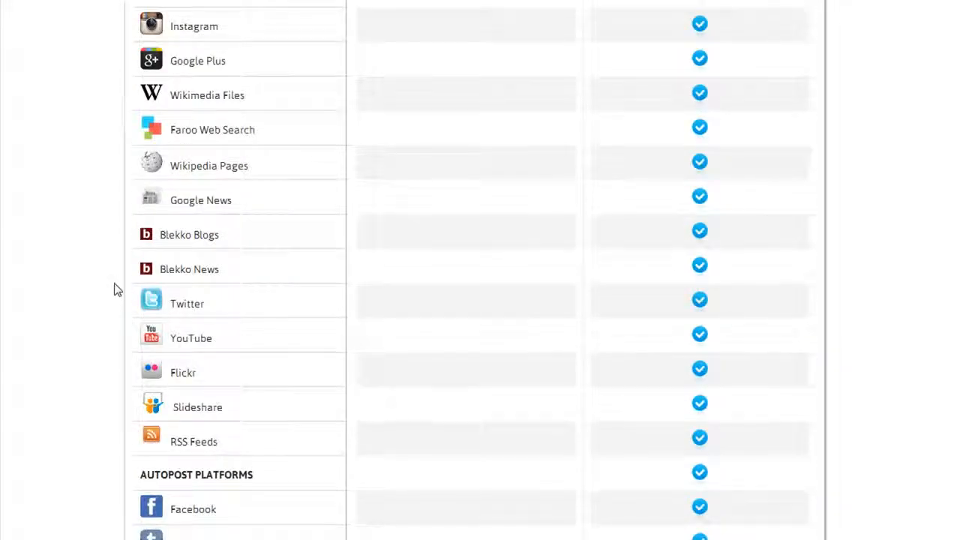
pyautogui.scroll(-1, 105, 368)
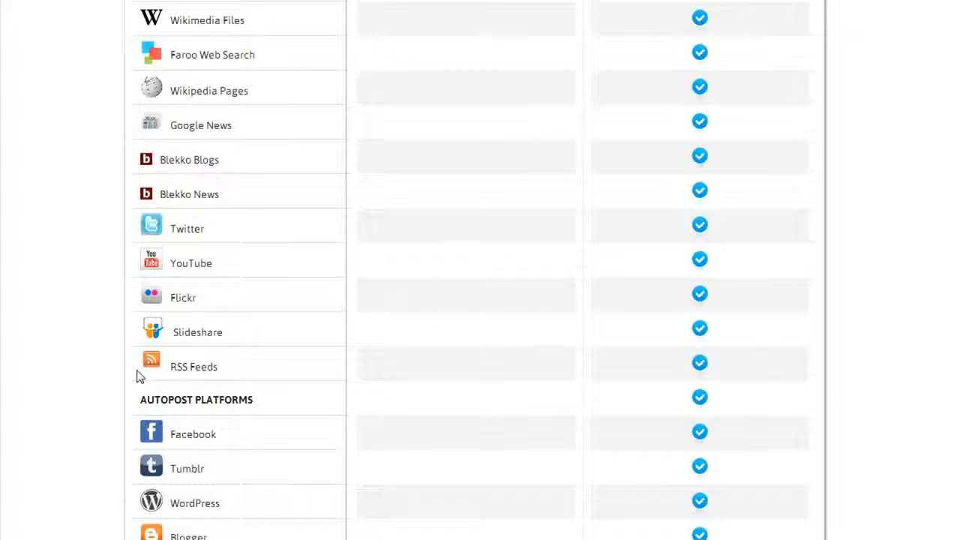
pyautogui.scroll(-2, 109, 388)
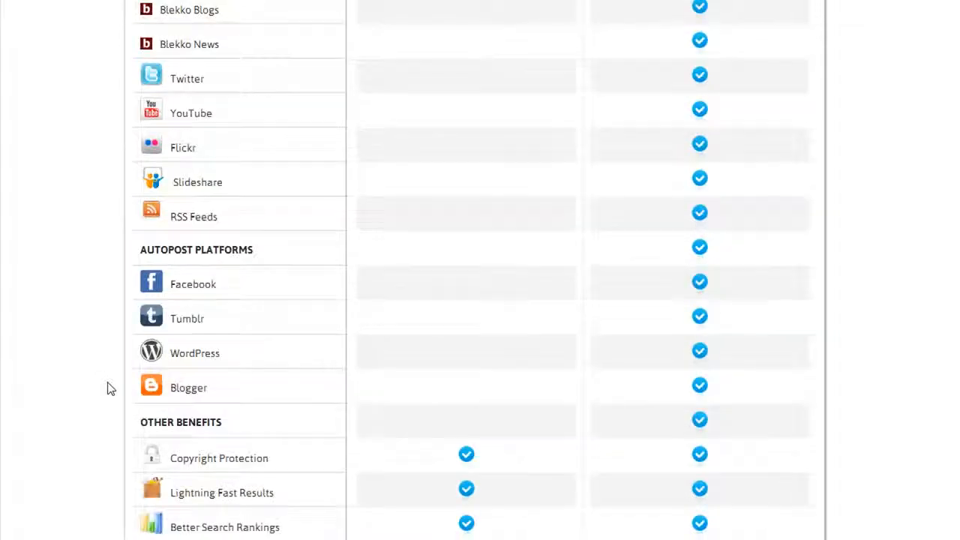
pyautogui.scroll(-1, 109, 384)
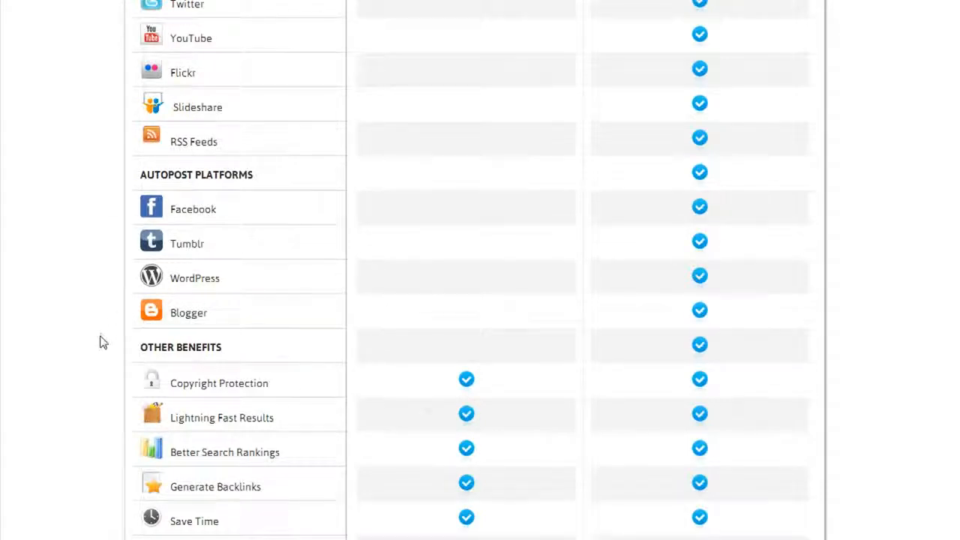
pyautogui.scroll(-2, 103, 341)
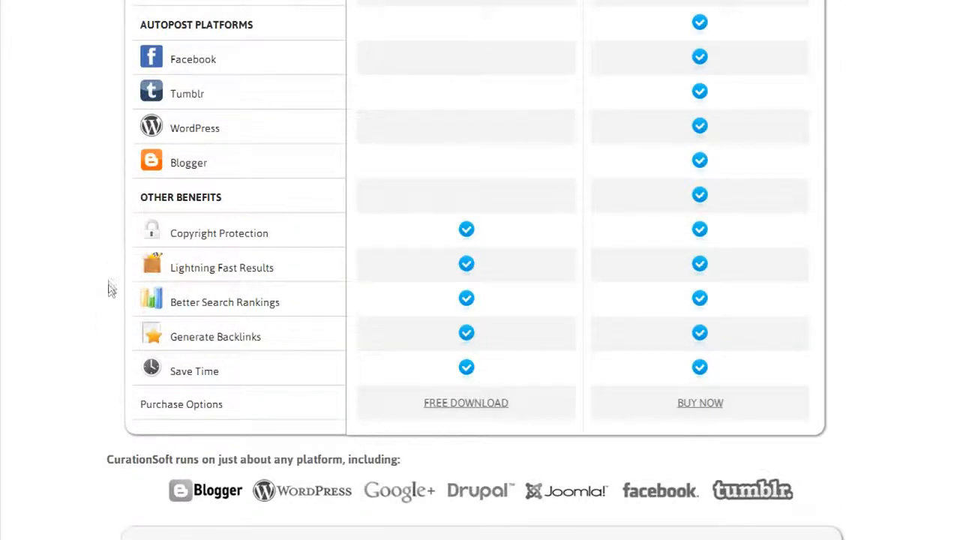
pyautogui.scroll(3, 110, 291)
pyautogui.scroll(12, 111, 291)
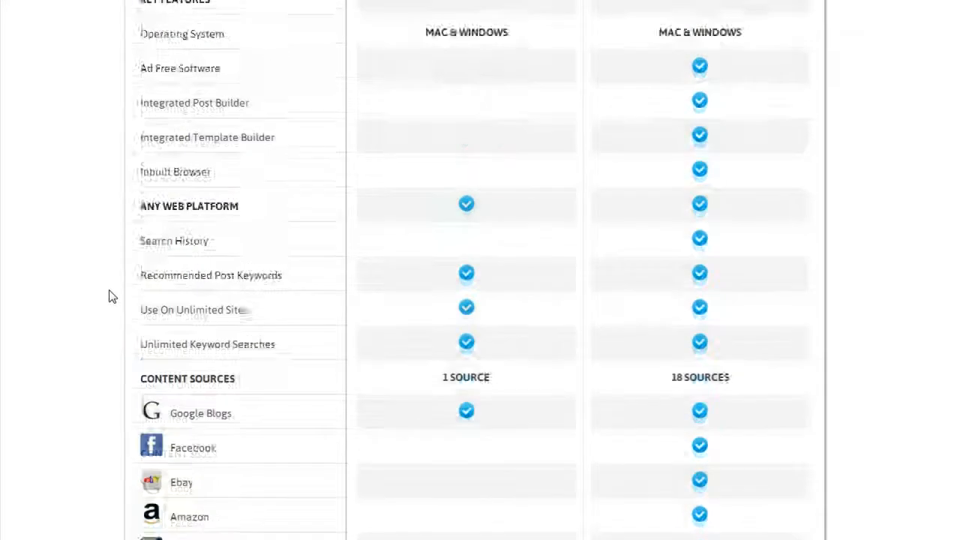
pyautogui.scroll(1, 111, 296)
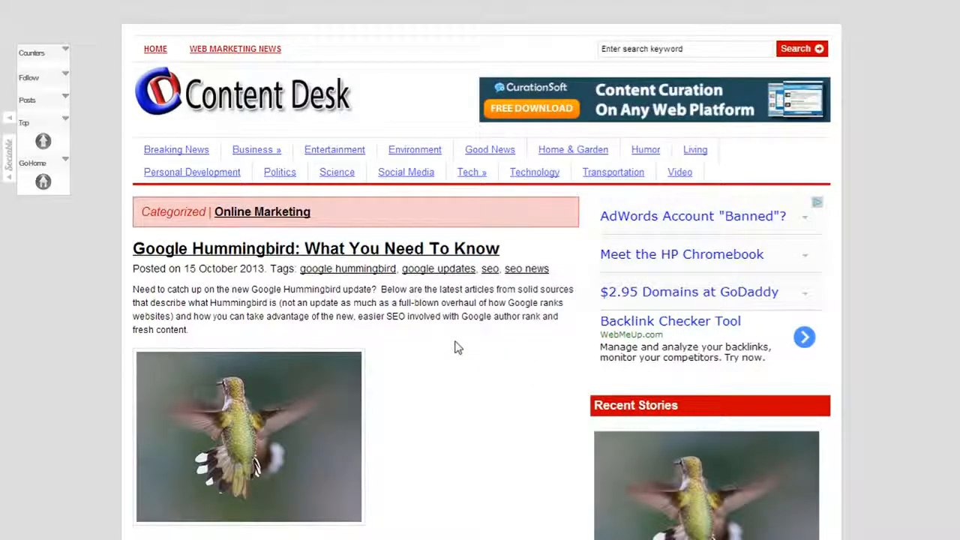
# Read through the published Content Desk post "Google Hummingbird: What You Need To Know" and its curated article excerpts.
pyautogui.scroll(-1, 442, 375)
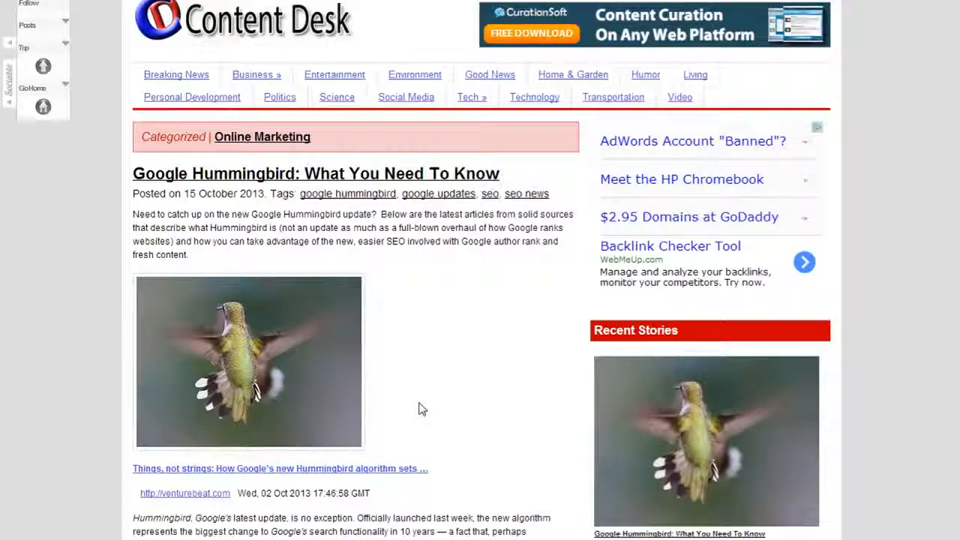
pyautogui.scroll(-6, 422, 409)
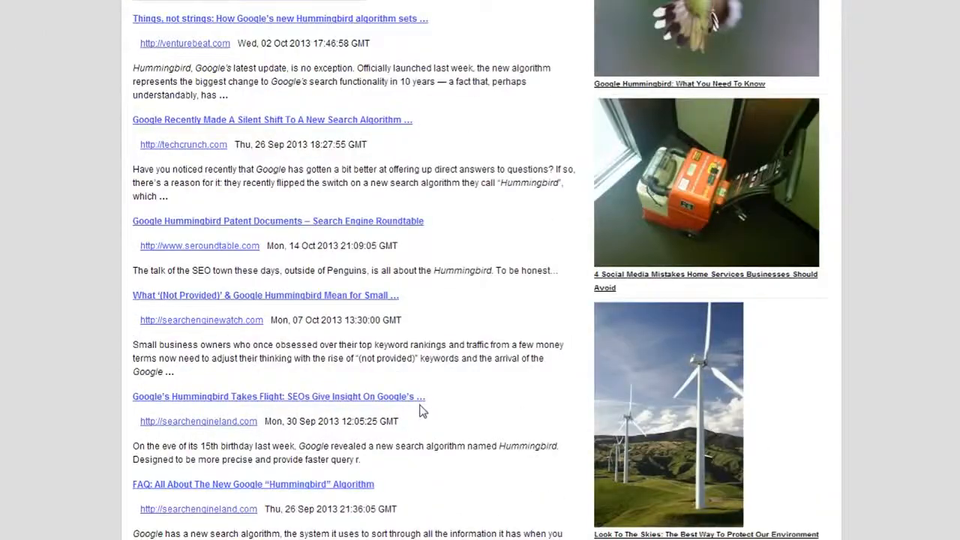
pyautogui.scroll(-3, 419, 410)
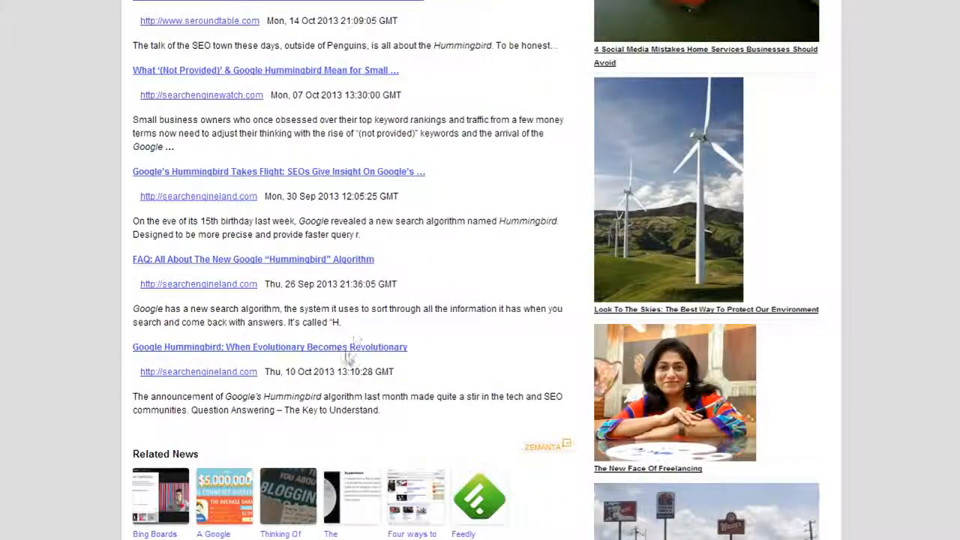
pyautogui.scroll(3, 348, 359)
pyautogui.scroll(2, 257, 398)
pyautogui.scroll(5, 257, 397)
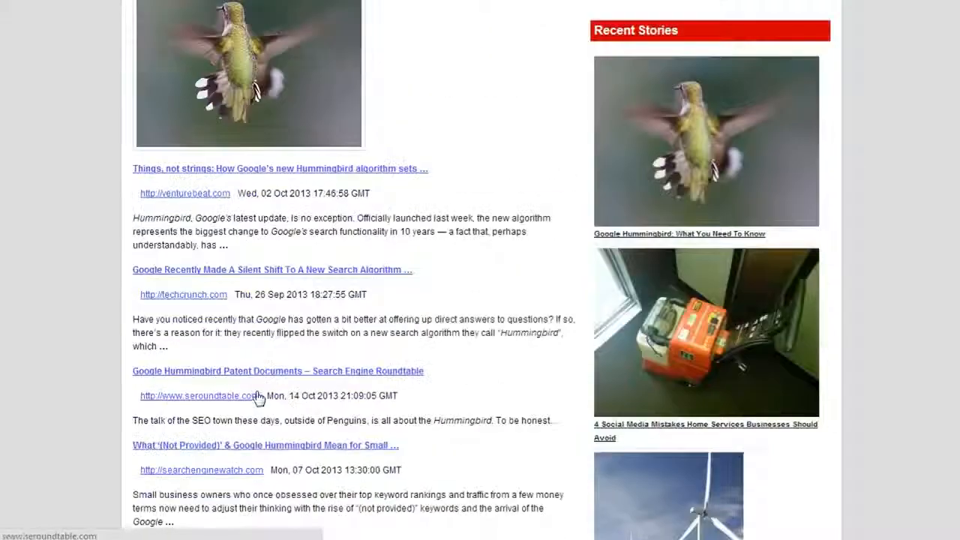
pyautogui.scroll(1, 259, 398)
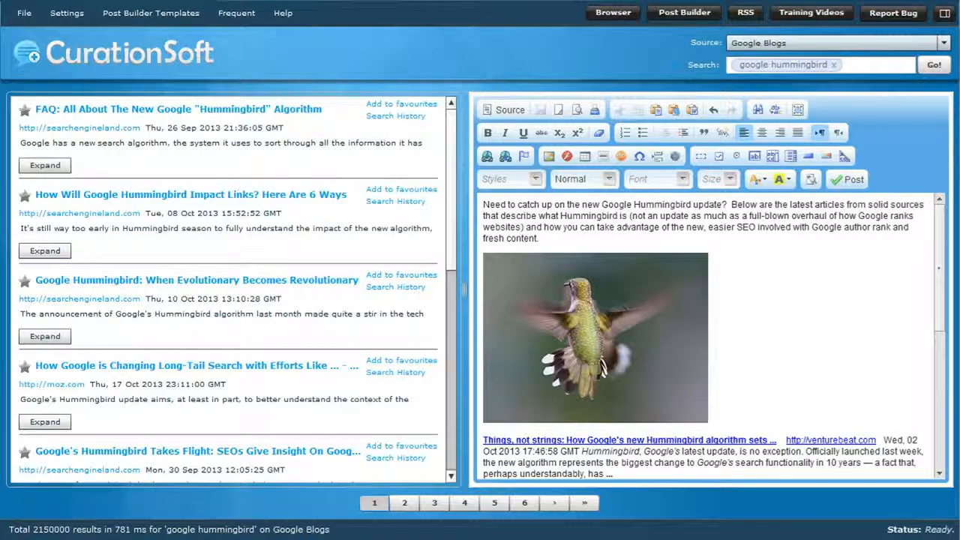
# Copy the "What's a 'search algorithm?'" passage from the Hummingbird FAQ article into the post below the intro as a block quote ending in "Read more...".
pyautogui.moveTo(938, 300); pyautogui.dragTo(938, 268)
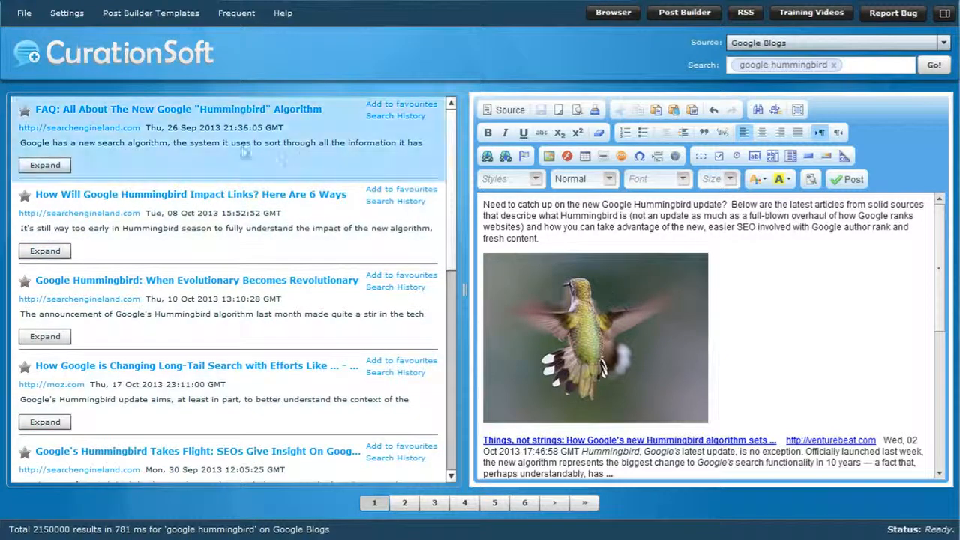
pyautogui.click(42, 168)
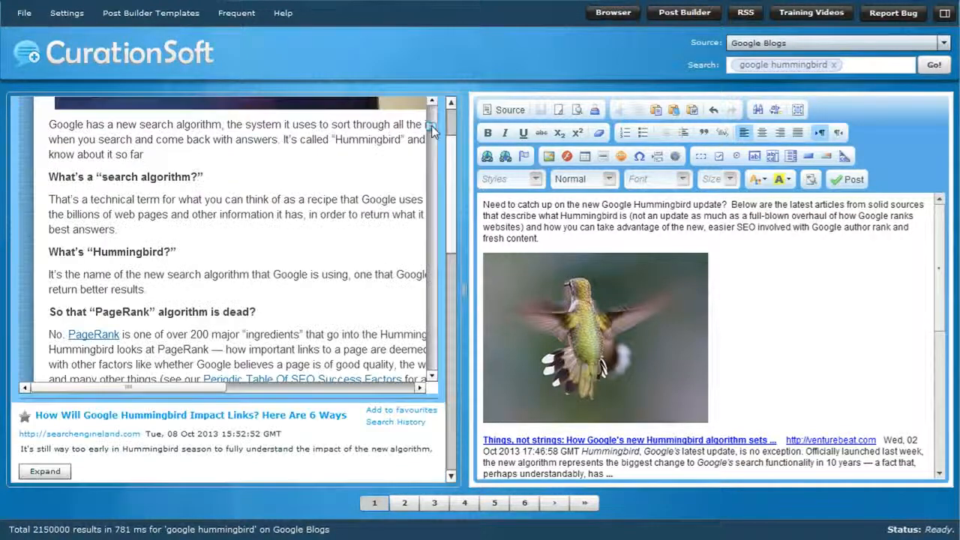
pyautogui.moveTo(451, 161); pyautogui.dragTo(452, 99)
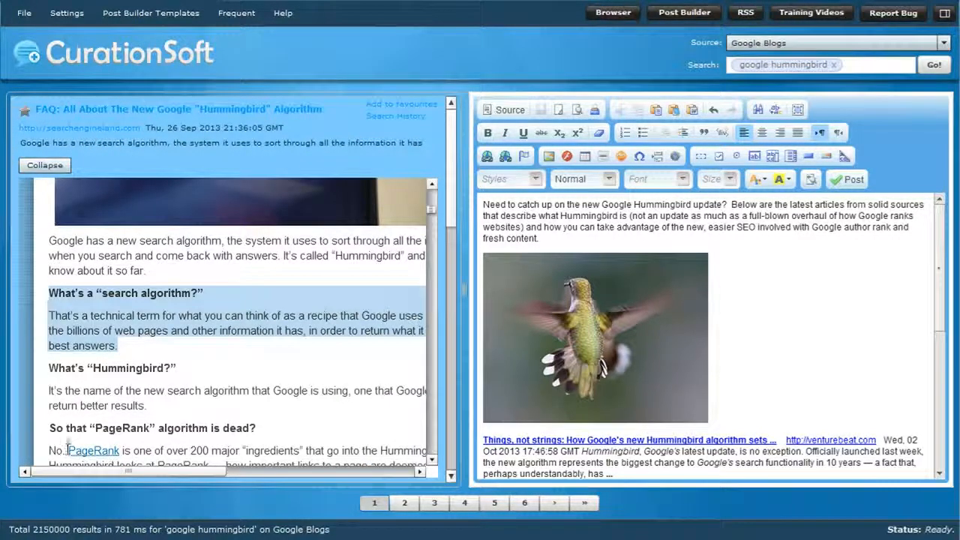
pyautogui.rightClick(122, 332)
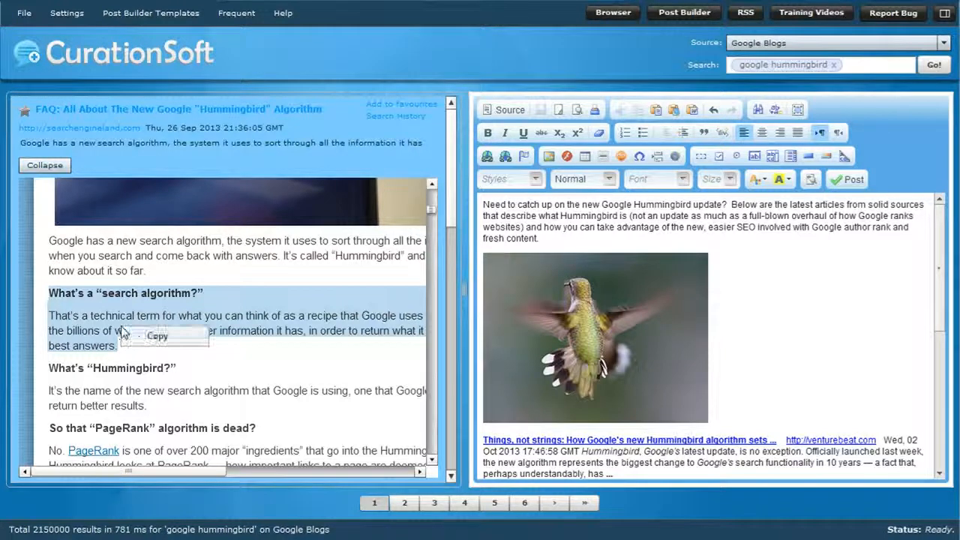
pyautogui.click(545, 238)
pyautogui.press('Return')
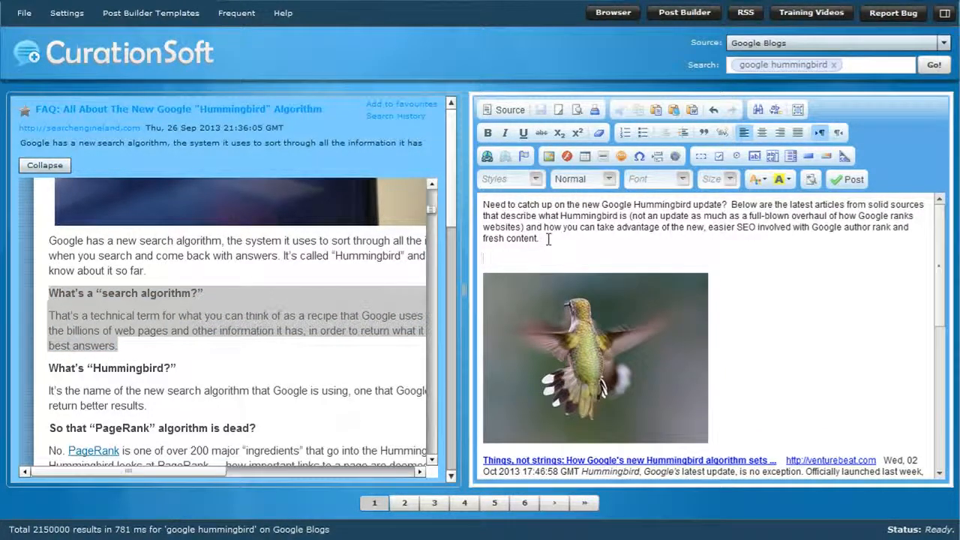
pyautogui.write('What’s a "search algorithm?" That’s a technical term for what you can think of as a recipe that Google uses to sort through the billions of web pages and other information it has, in order to return what it believes are the best answers.')
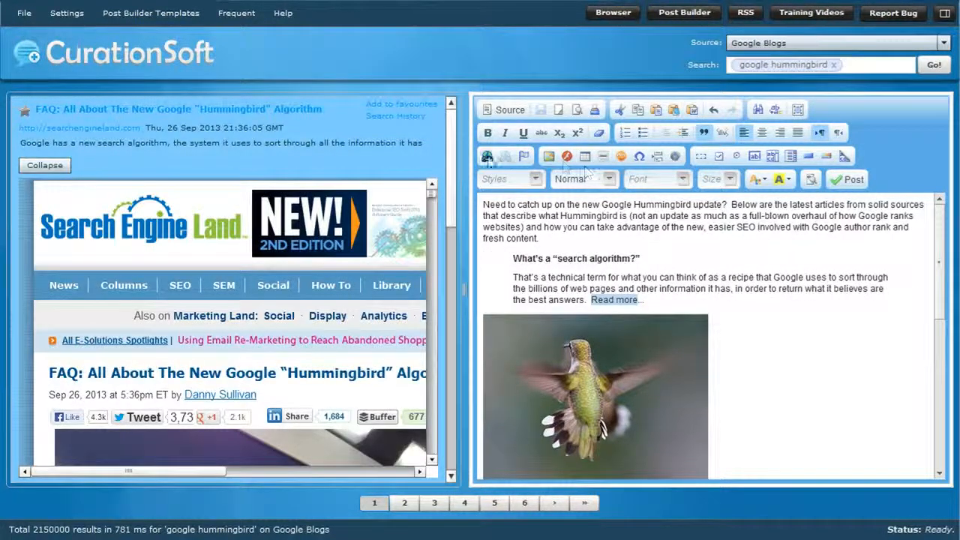
# Link the words "Read more" after the quoted passage to the copied web address of the source article.
pyautogui.click(487, 156)
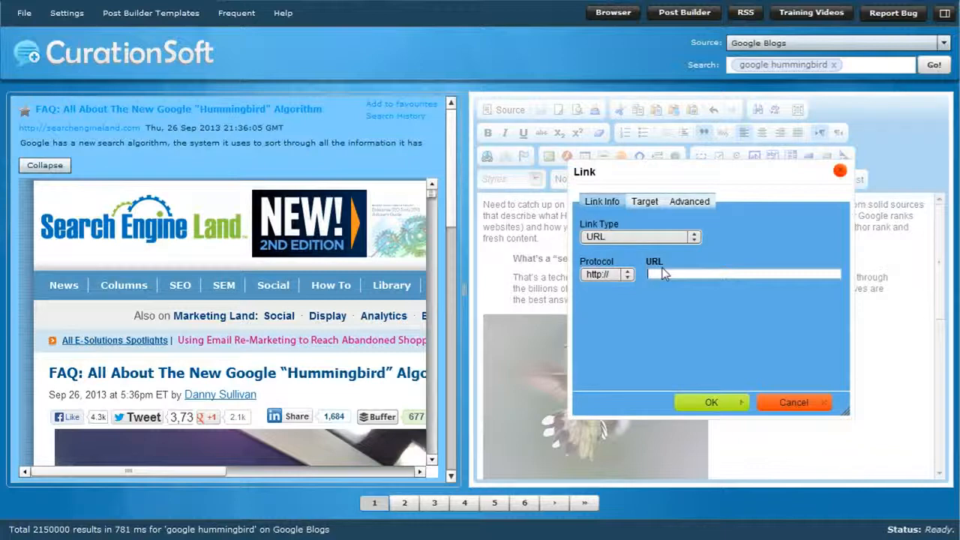
pyautogui.hotkey('ctrl', 'v')
pyautogui.click(708, 402)
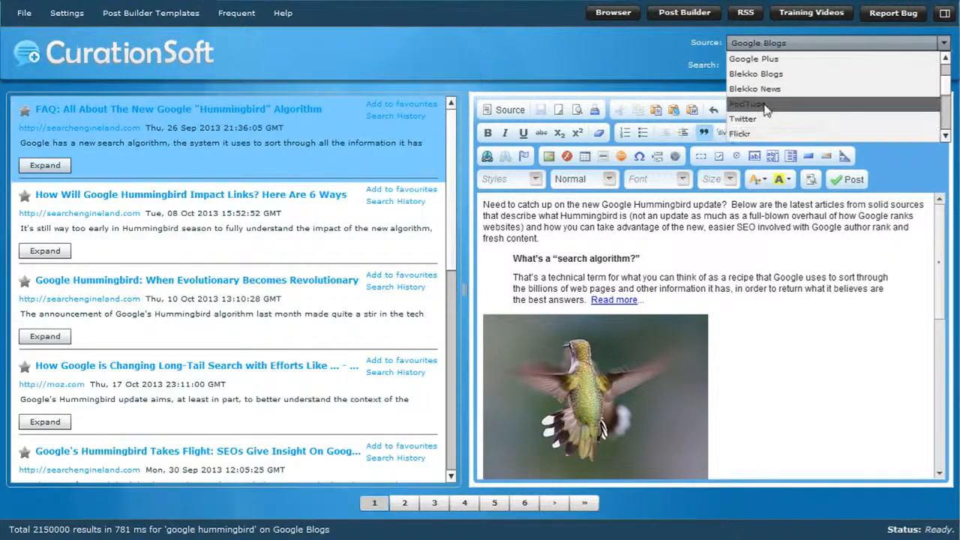
# Search YouTube for "google hummingbird" and expand the "Semantic Search and Google Hummingbird" video result.
pyautogui.click(757, 127)
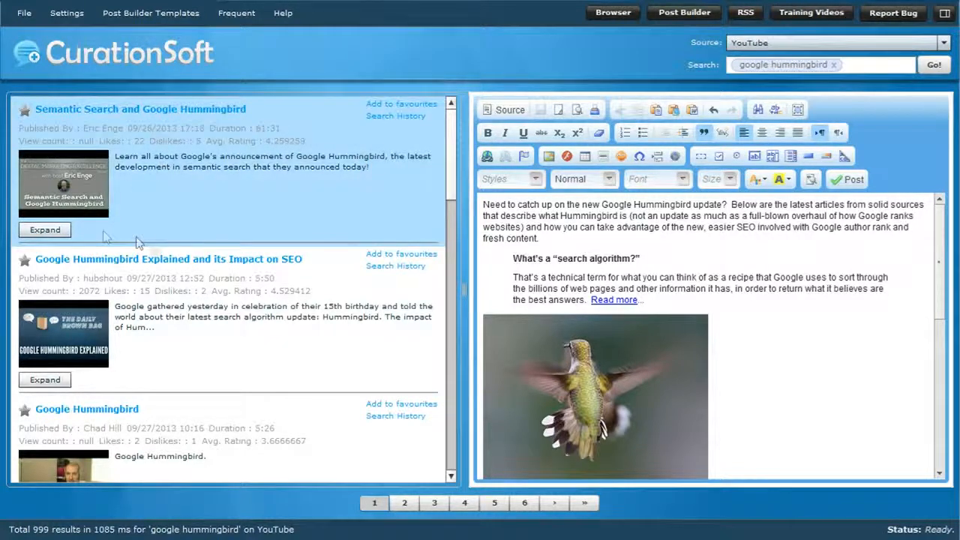
pyautogui.click(46, 231)
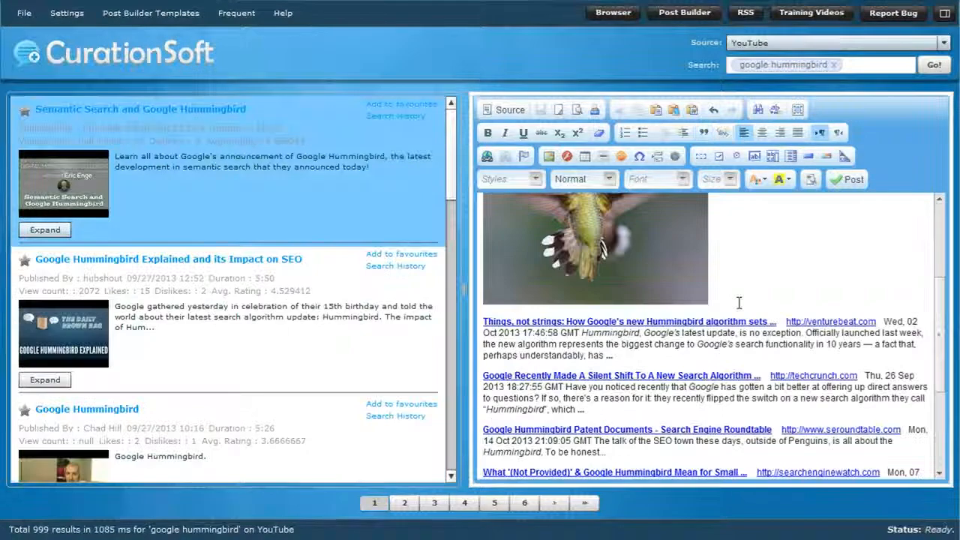
# Place the text cursor on the empty line at the end of the post and choose the 2 Column Div template.
pyautogui.scroll(-1, 739, 302)
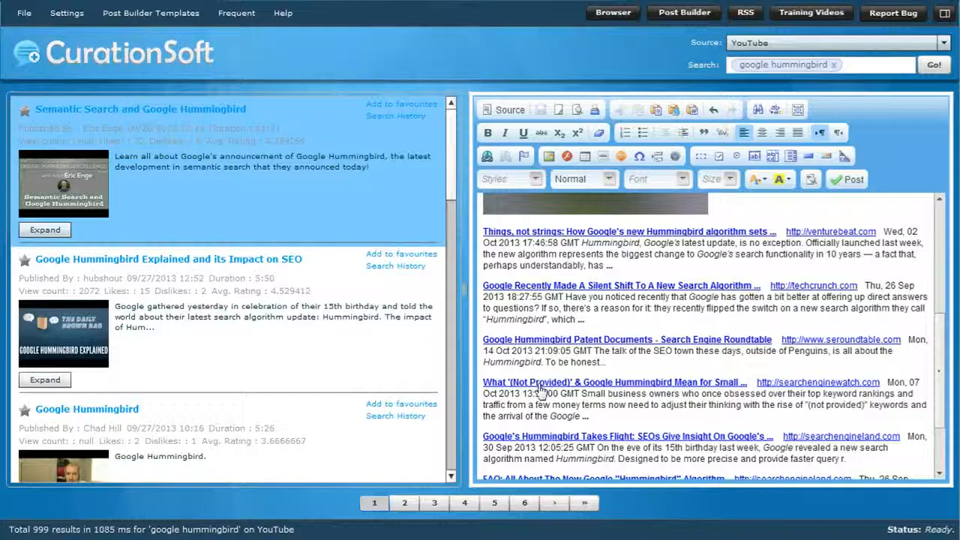
pyautogui.scroll(-3, 541, 389)
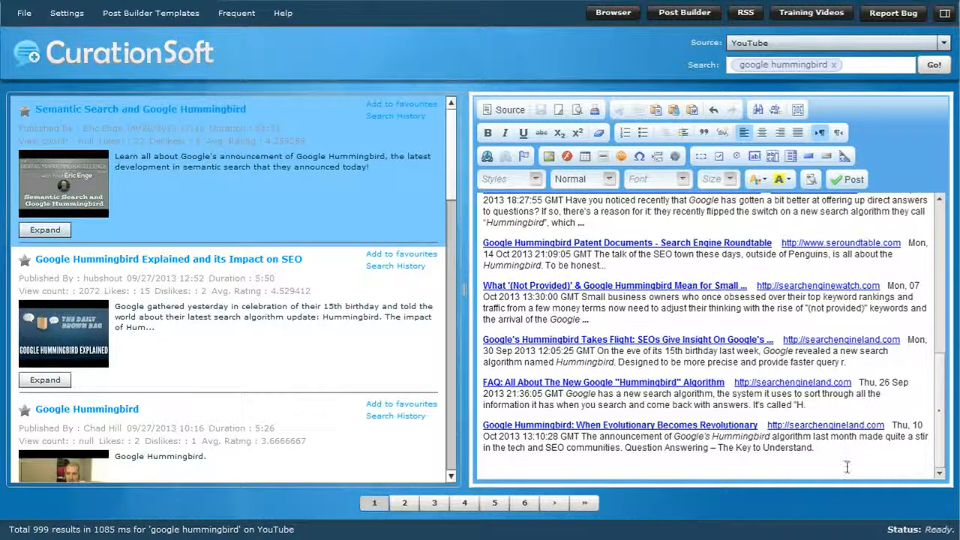
pyautogui.click(575, 468)
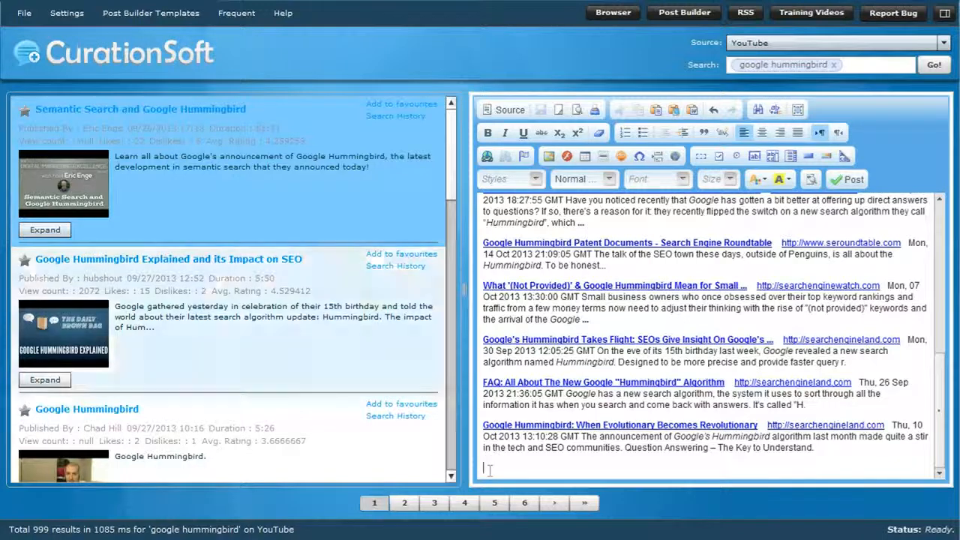
pyautogui.click(142, 19)
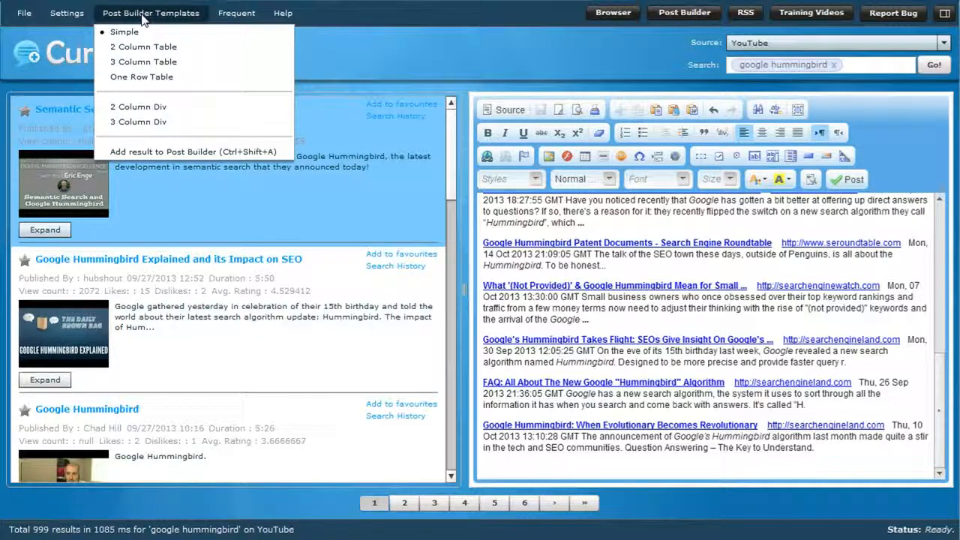
pyautogui.click(164, 106)
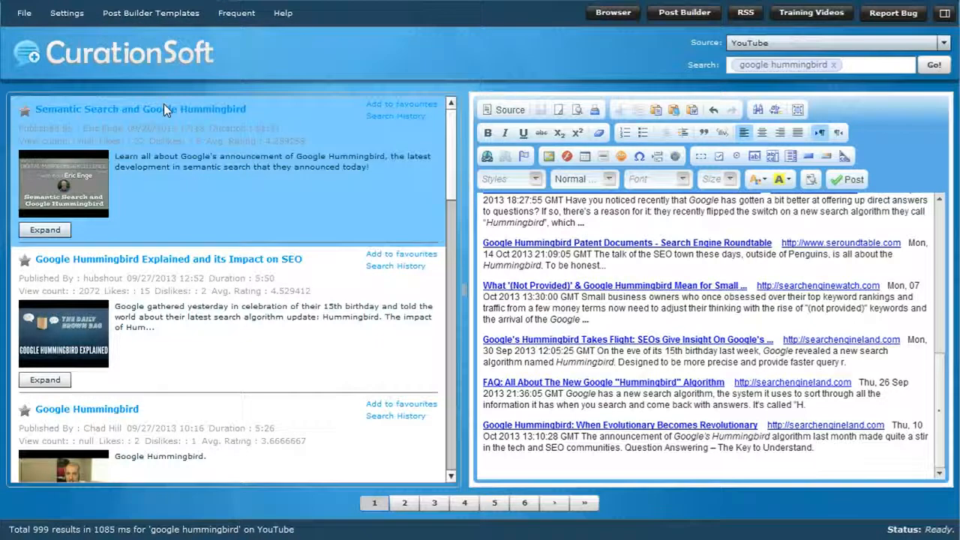
# Switch the search source back to Google Blogs for the keyword "google hummingbird".
pyautogui.rightClick(195, 200)
pyautogui.click(944, 42)
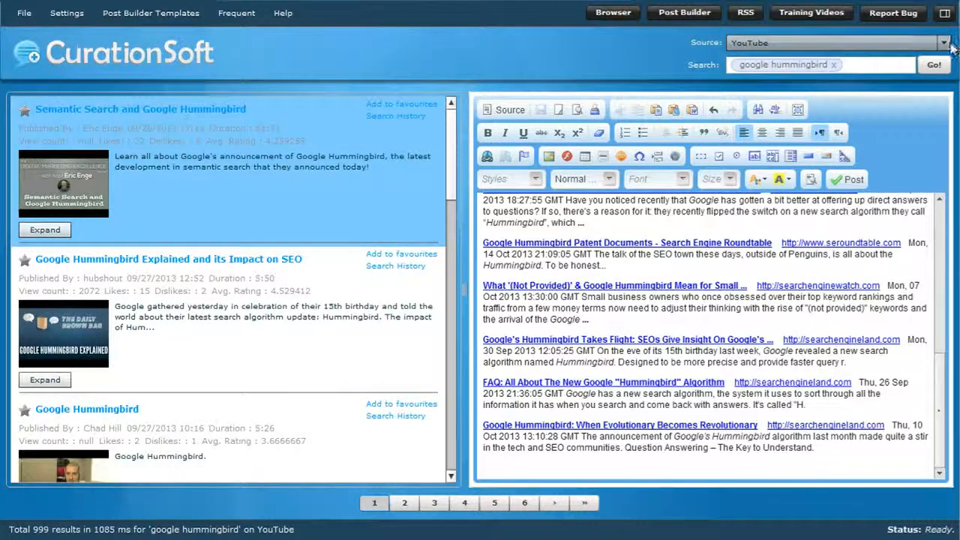
pyautogui.click(945, 42)
pyautogui.scroll(-2, 845, 66)
pyautogui.click(793, 62)
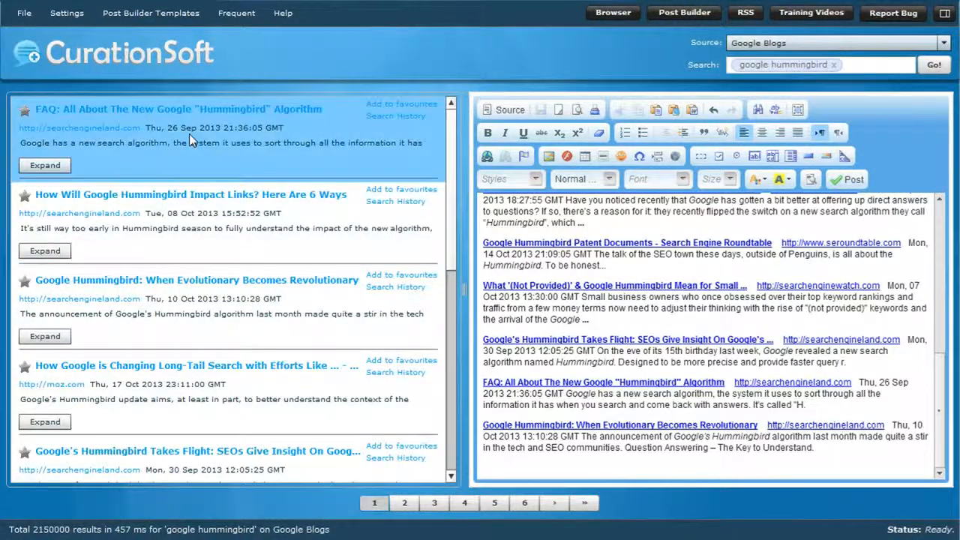
# Add the FAQ article result to the end of the post using the 2 Column Div template.
pyautogui.click(490, 465)
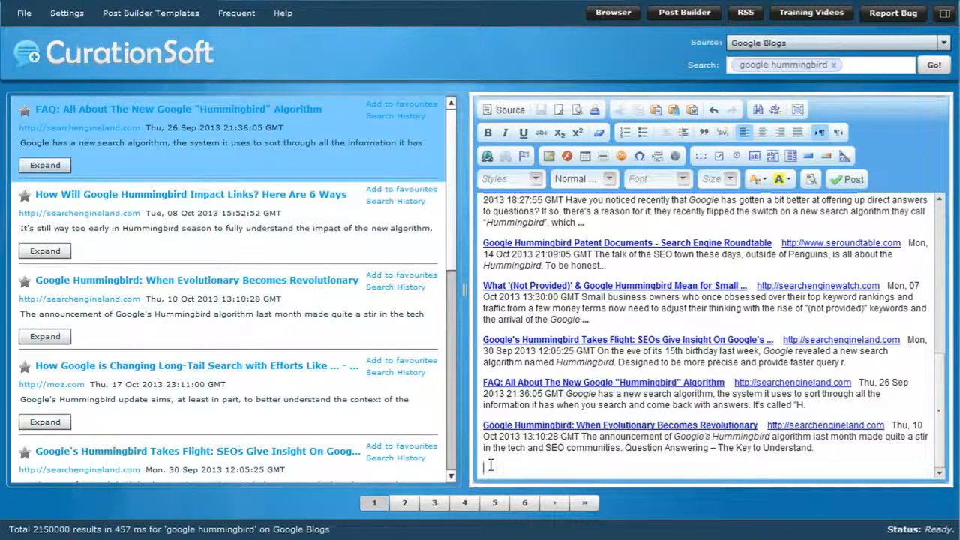
pyautogui.click(157, 13)
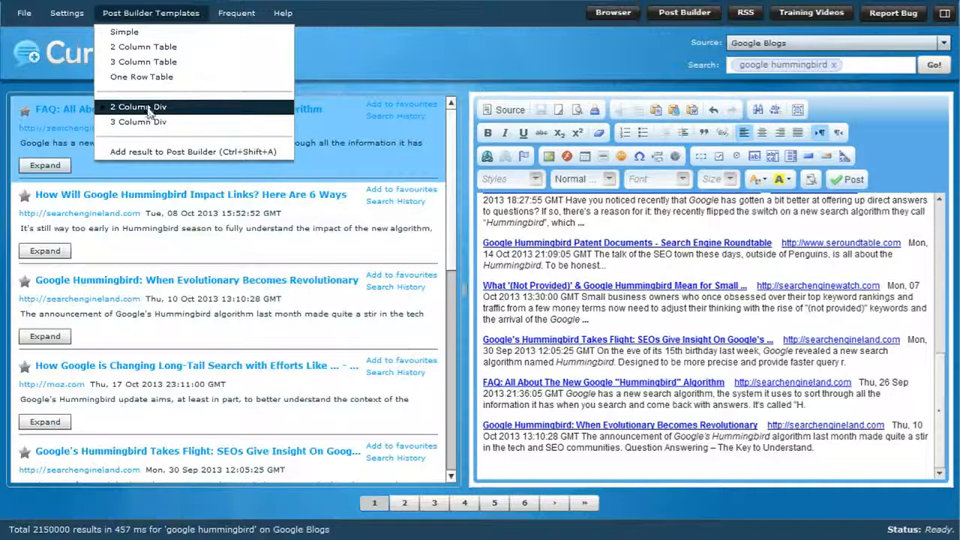
pyautogui.click(135, 154)
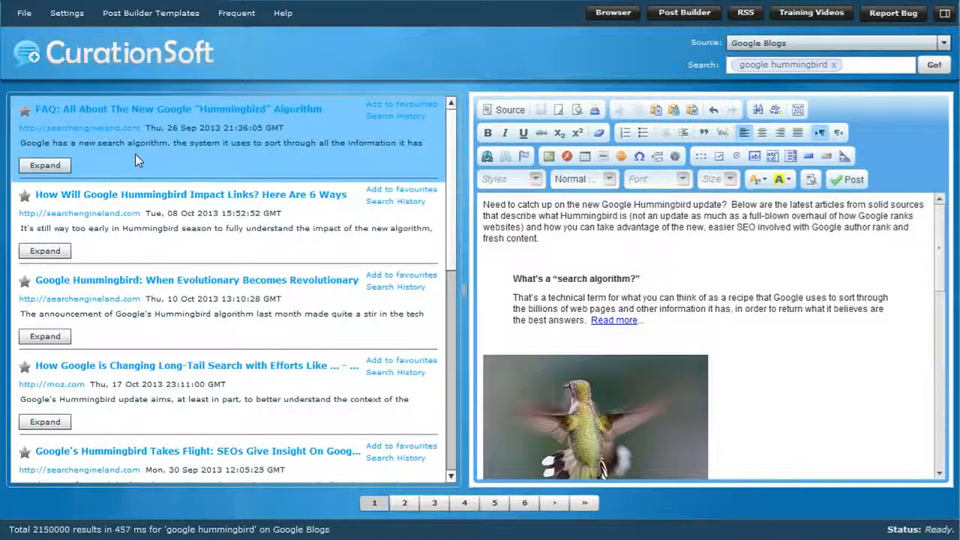
# Add the "How Will Google Hummingbird Impact Links? Here Are 6 Ways" article to the second column of the 2 Column Div block.
pyautogui.scroll(-7, 775, 346)
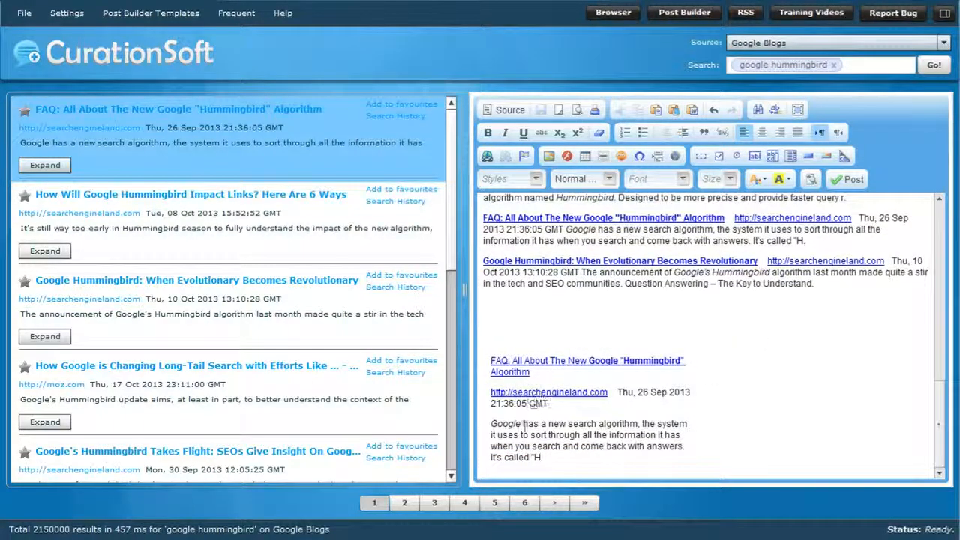
pyautogui.click(282, 223)
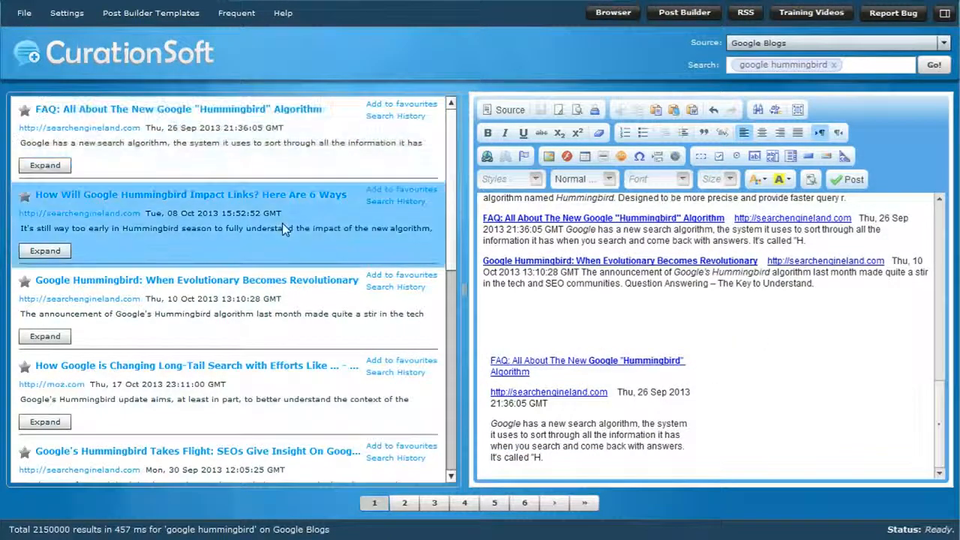
pyautogui.click(161, 17)
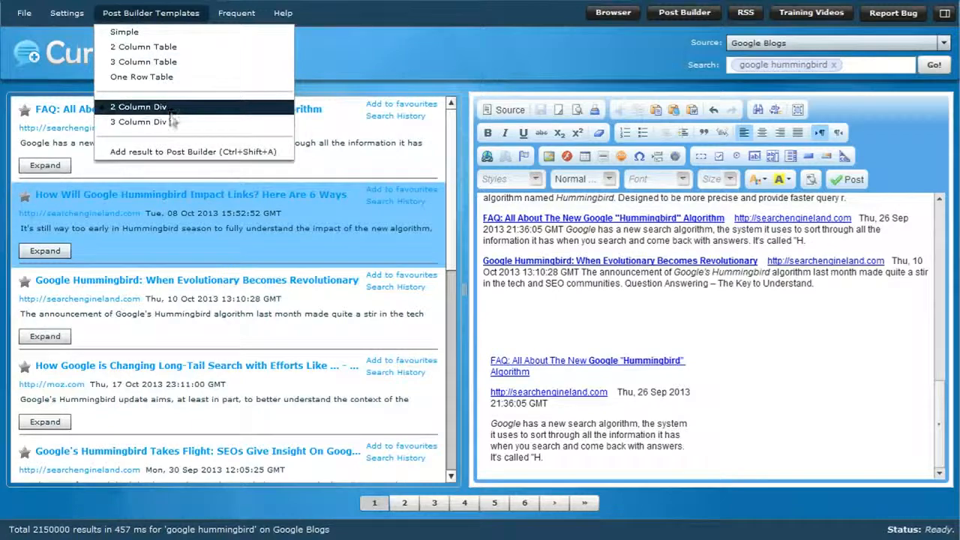
pyautogui.click(172, 151)
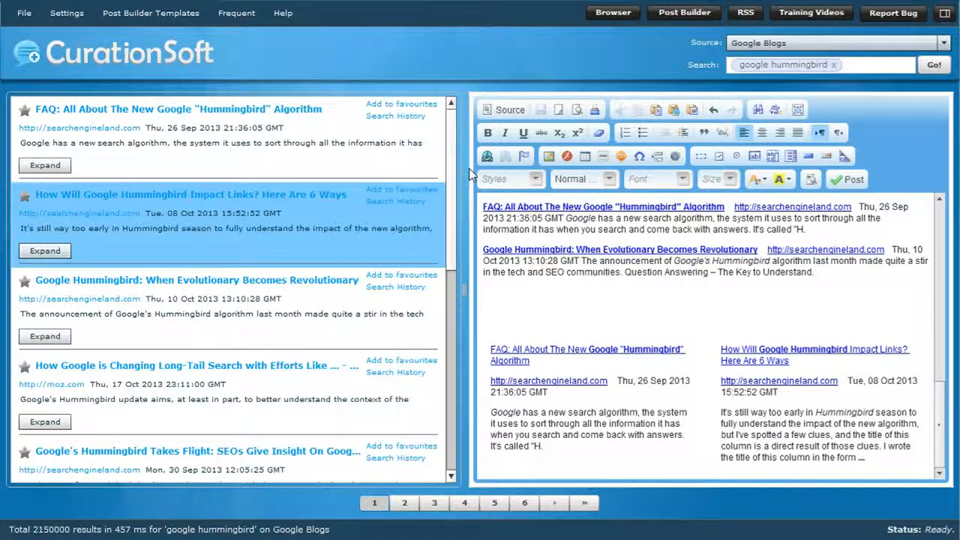
# Switch the search source to YouTube and add the "Semantic Search and Google Hummingbird" video below the FAQ article in the post.
pyautogui.click(825, 43)
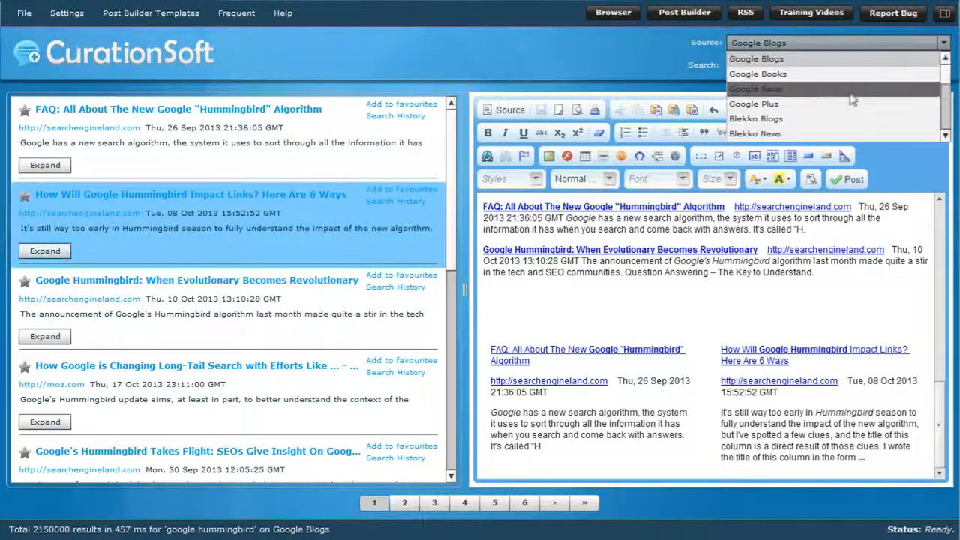
pyautogui.scroll(-1, 812, 118)
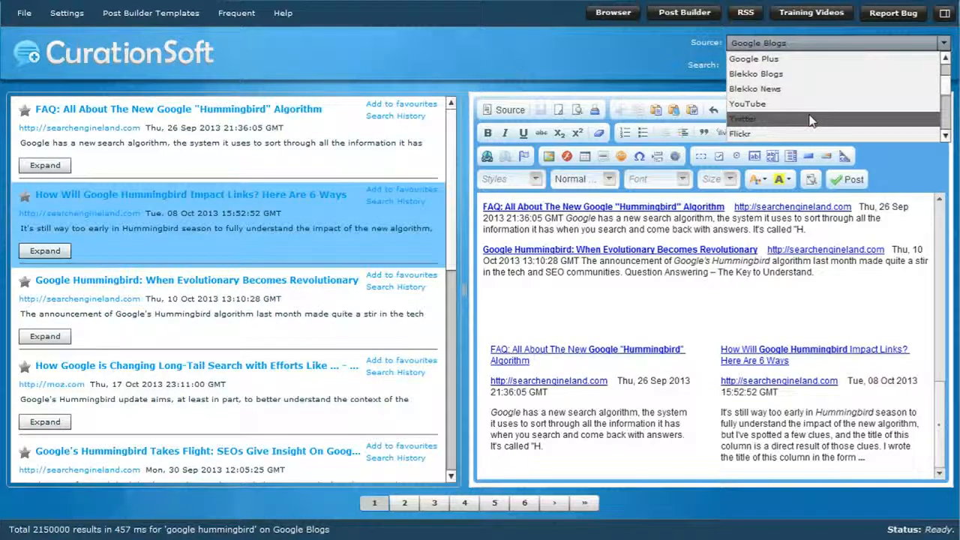
pyautogui.click(770, 107)
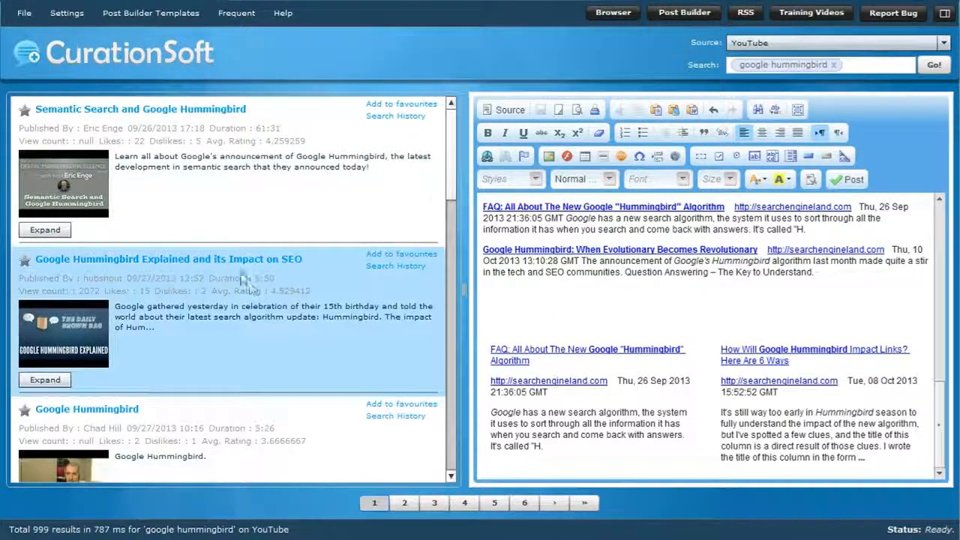
pyautogui.click(159, 13)
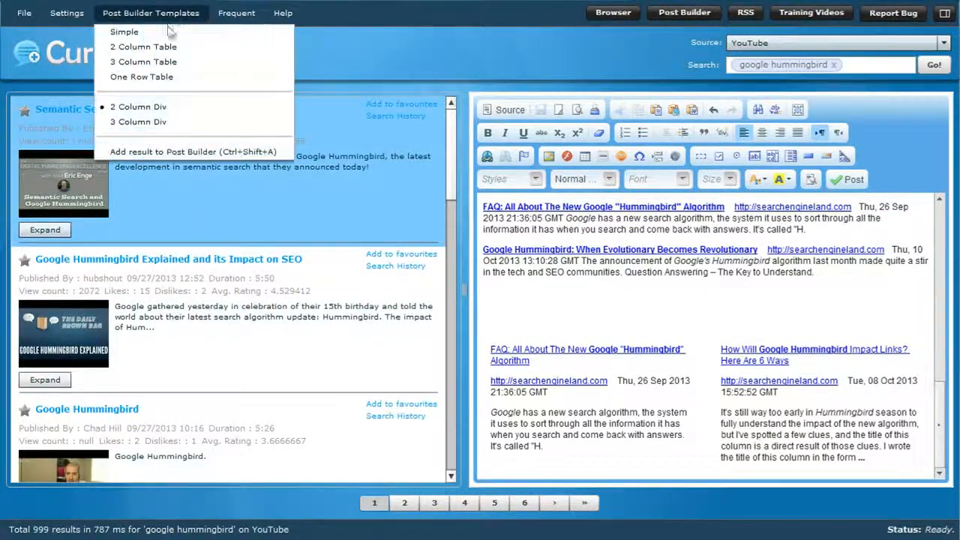
pyautogui.click(158, 153)
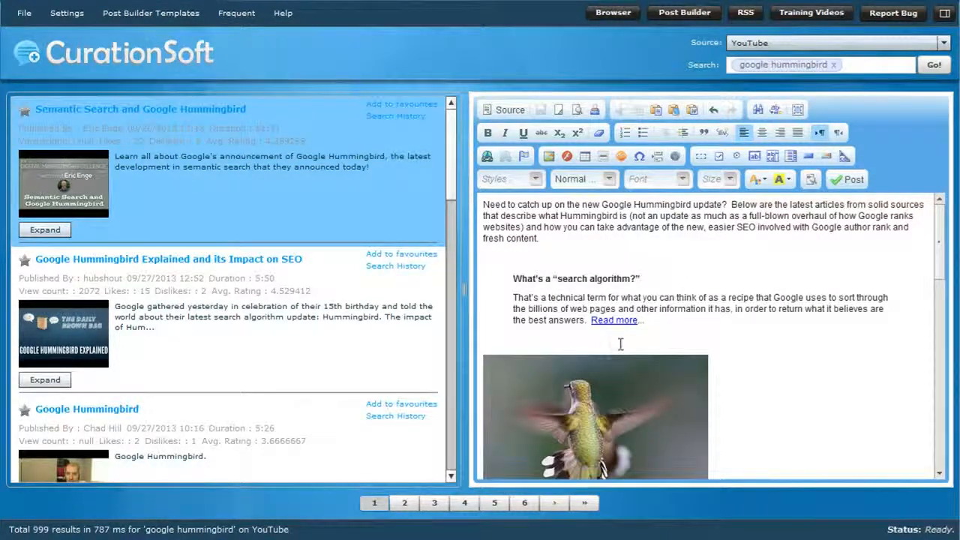
pyautogui.scroll(-10, 623, 343)
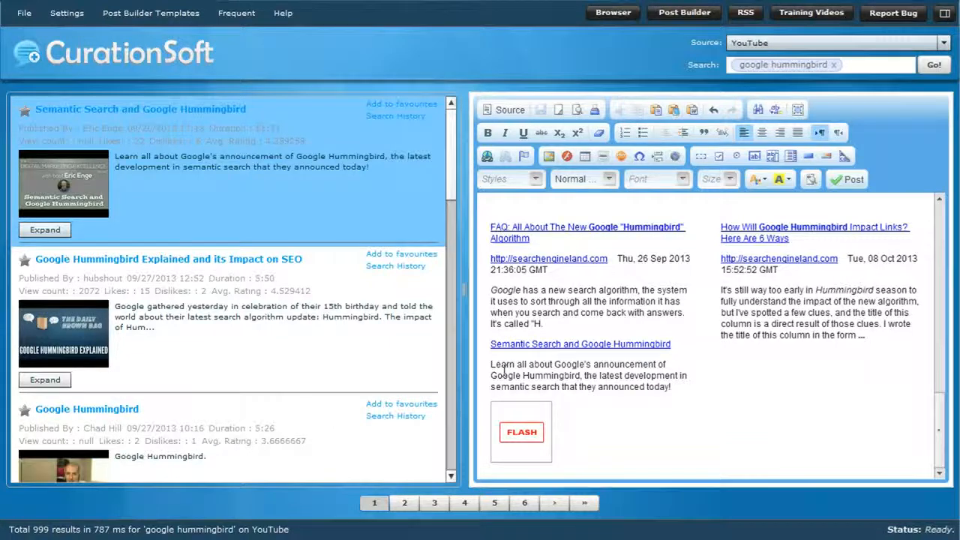
# Add the "Google Hummingbird Explained and its Impact on SEO" video to the post's second column and review both columns.
pyautogui.click(419, 277)
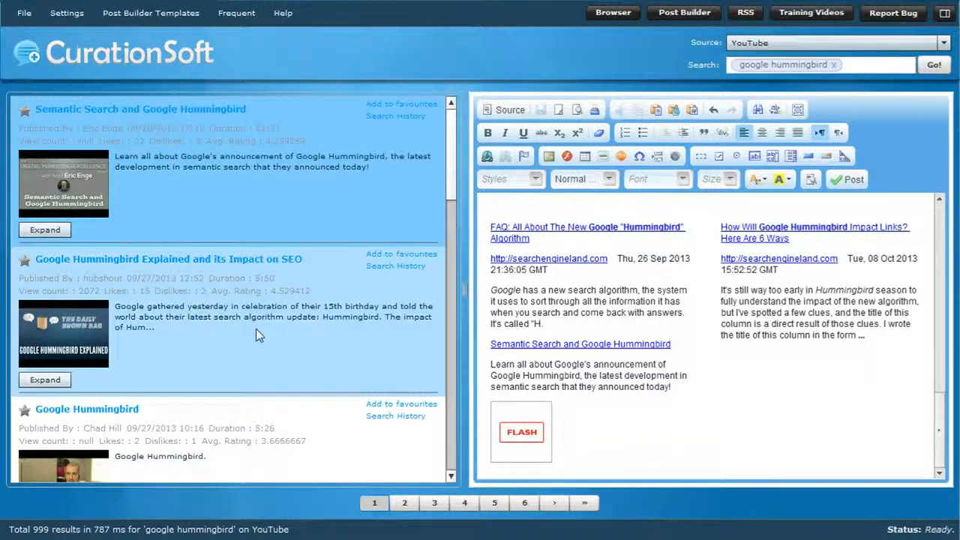
pyautogui.click(156, 15)
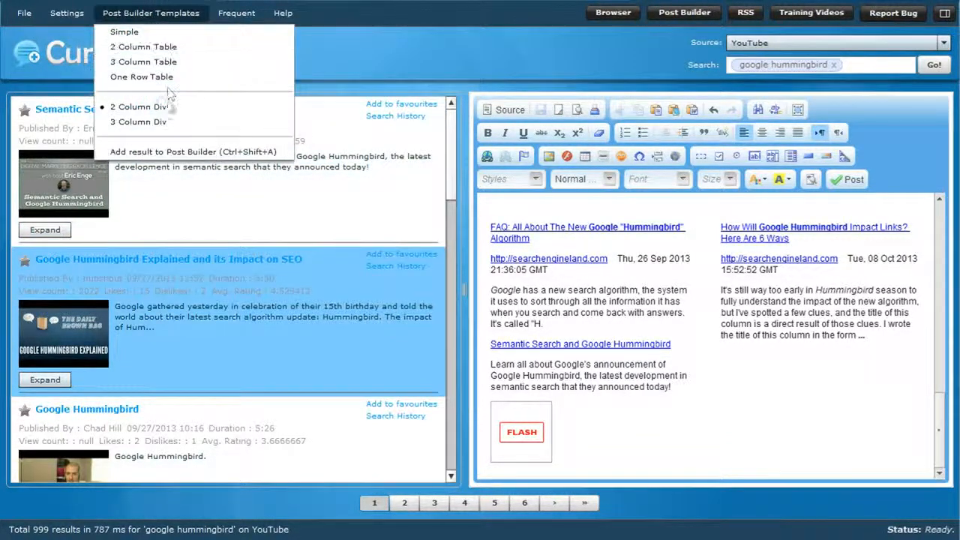
pyautogui.click(169, 152)
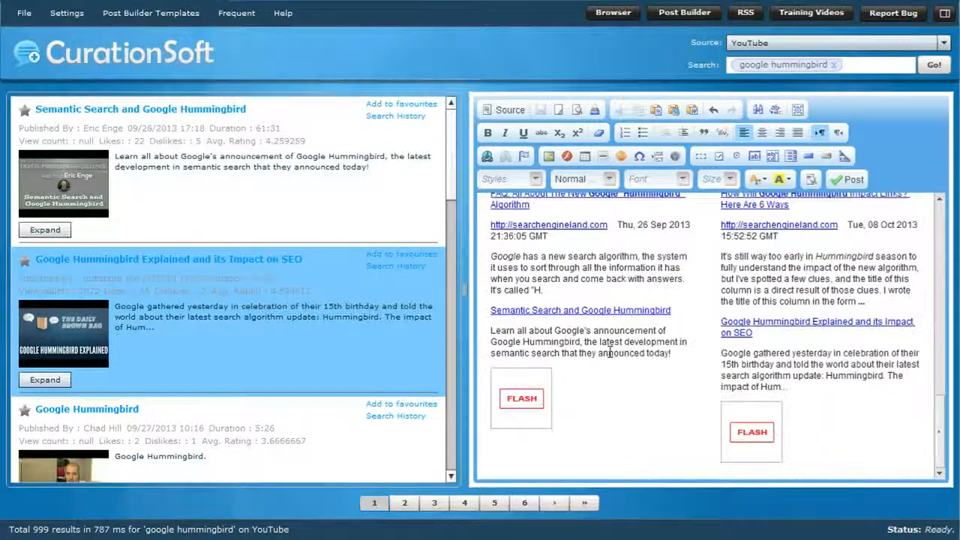
pyautogui.scroll(3, 600, 324)
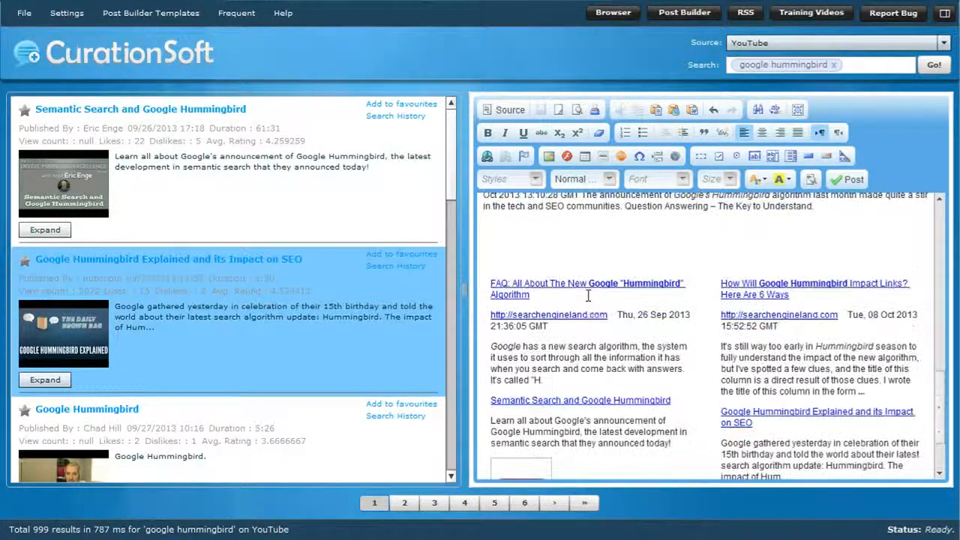
pyautogui.scroll(-3, 597, 429)
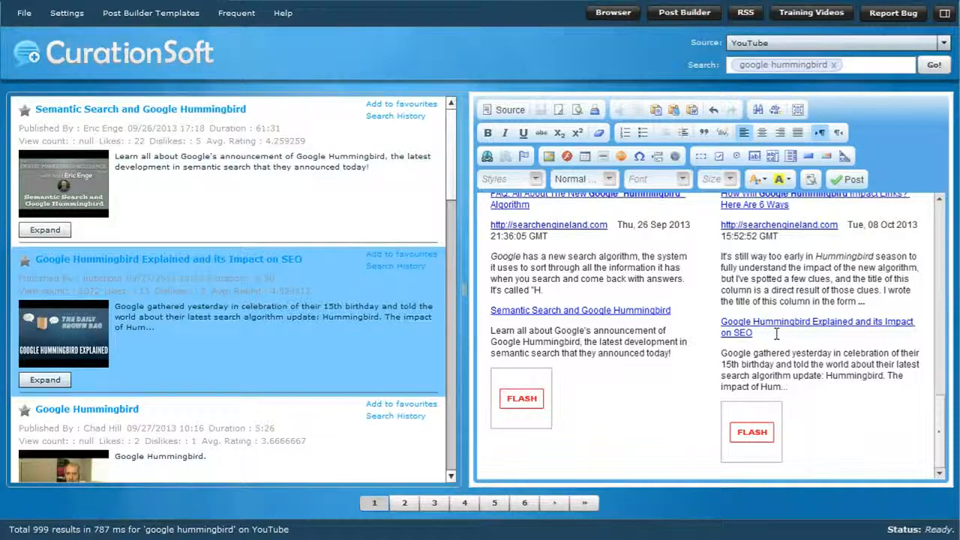
# Review the post up to its introduction and replace it with a new blank page.
pyautogui.scroll(20, 776, 333)
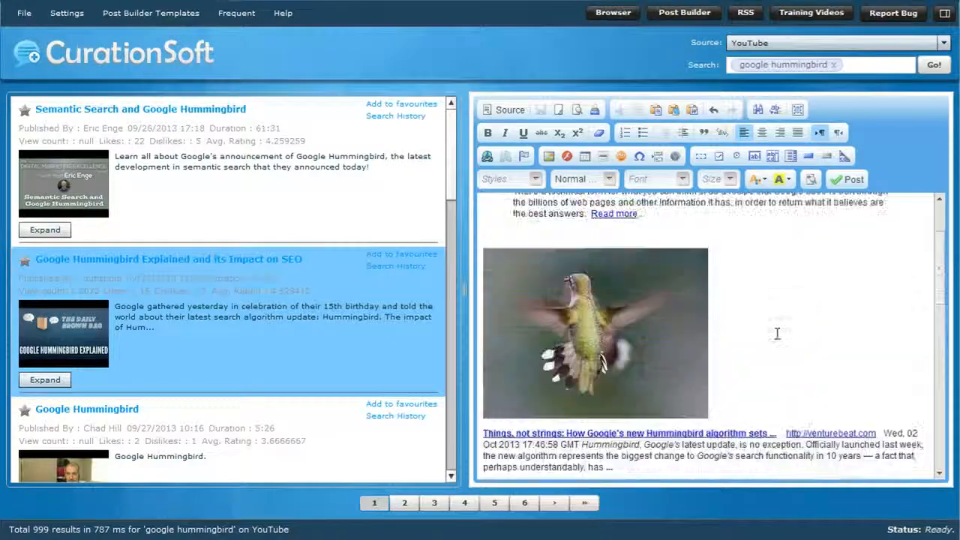
pyautogui.scroll(3, 776, 334)
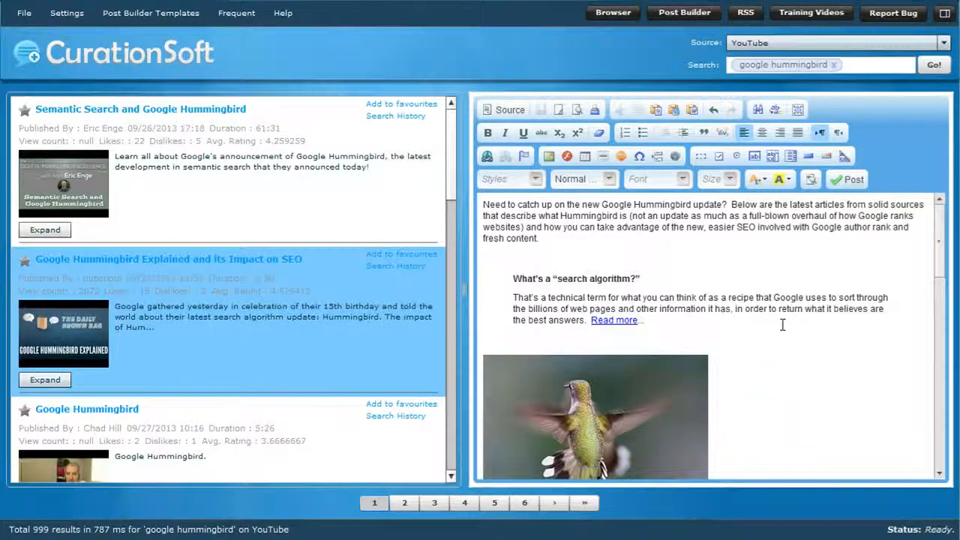
pyautogui.click(559, 111)
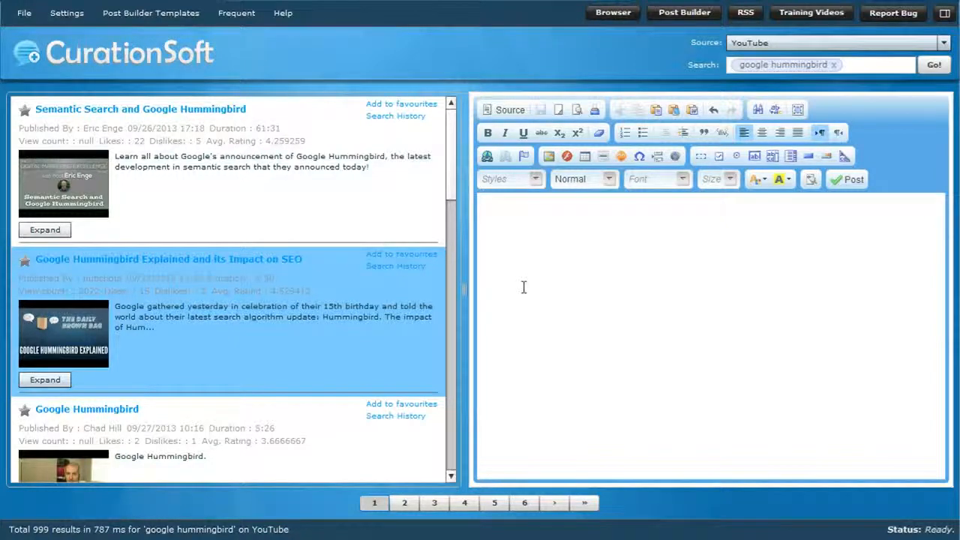
# Add the "Semantic Search and Google Hummingbird" and "Google Hummingbird Explained and its Impact on SEO" videos side by side with the 2 Column Div template.
pyautogui.click(262, 203)
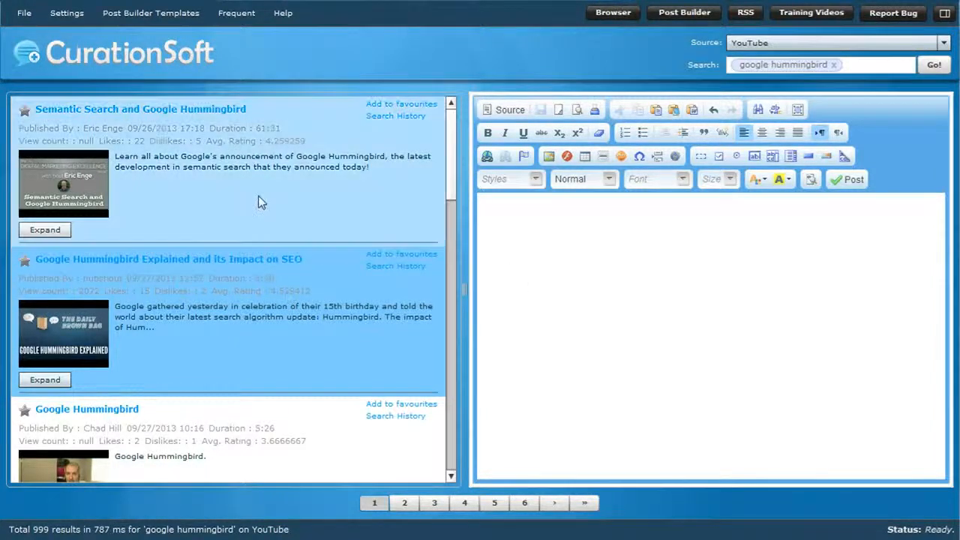
pyautogui.click(126, 17)
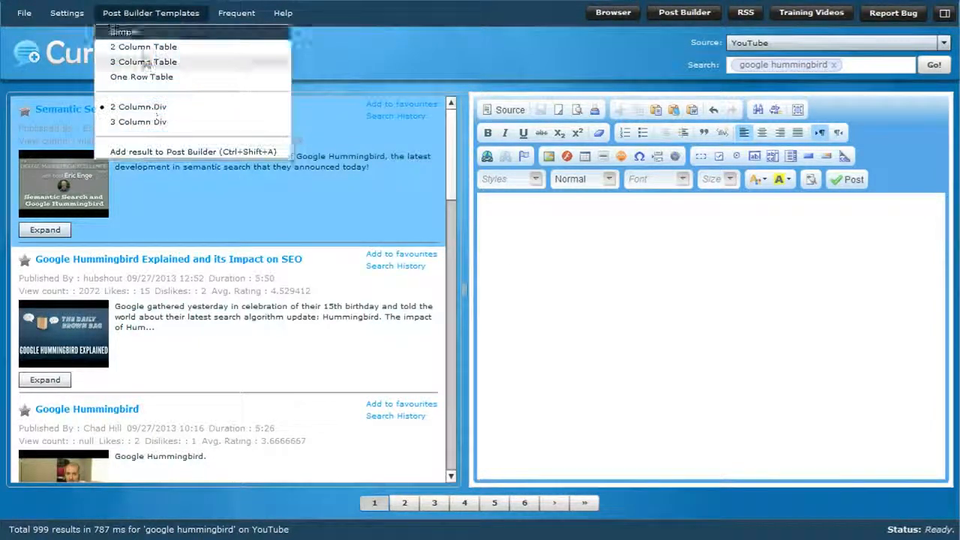
pyautogui.click(153, 152)
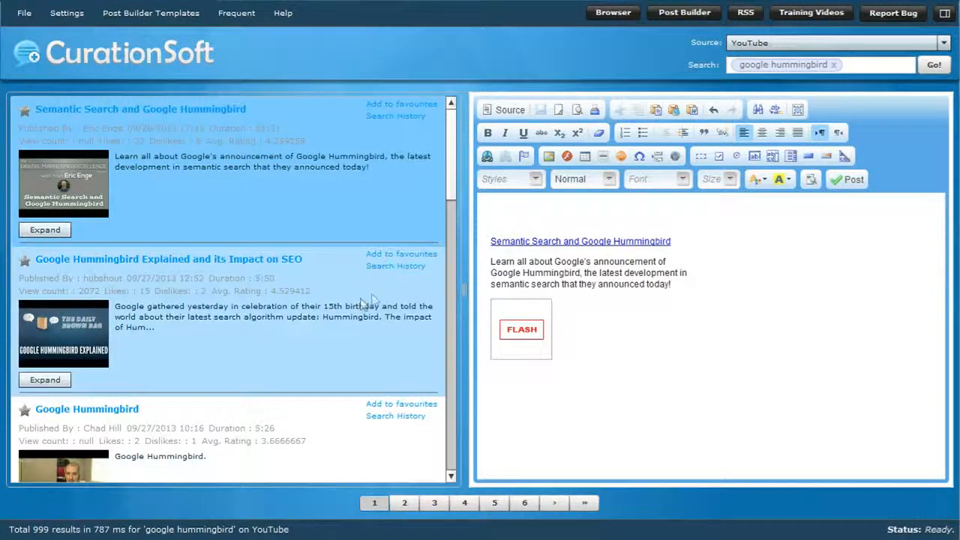
pyautogui.click(372, 303)
pyautogui.click(184, 17)
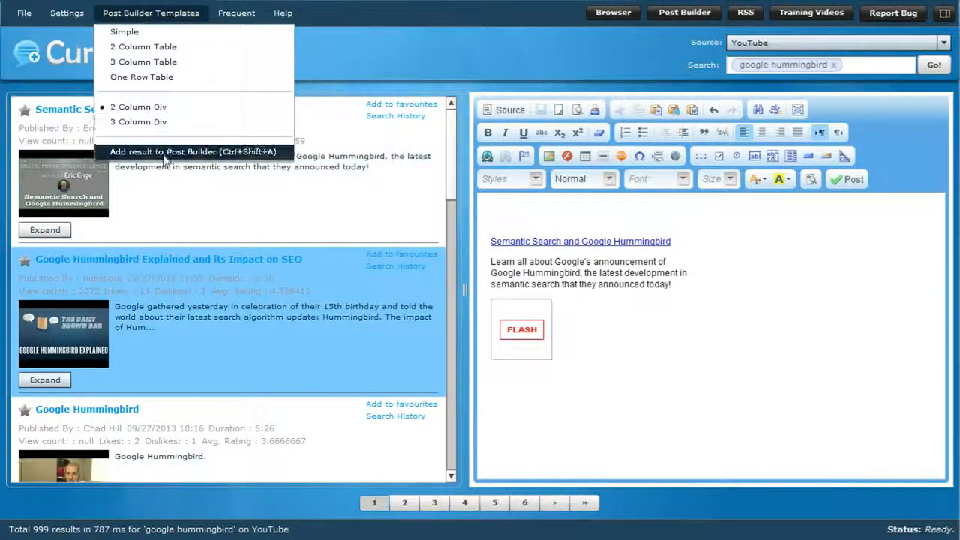
pyautogui.click(153, 150)
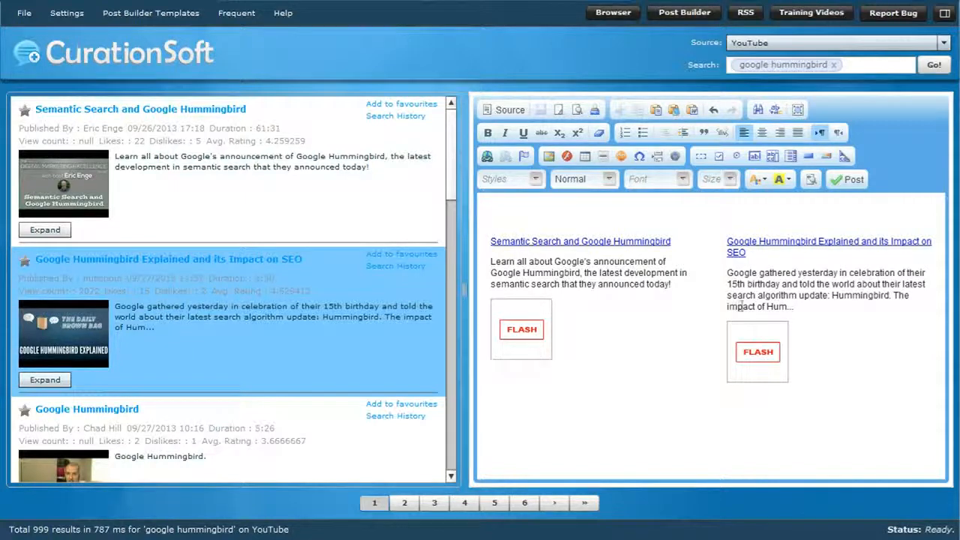
pyautogui.click(523, 209)
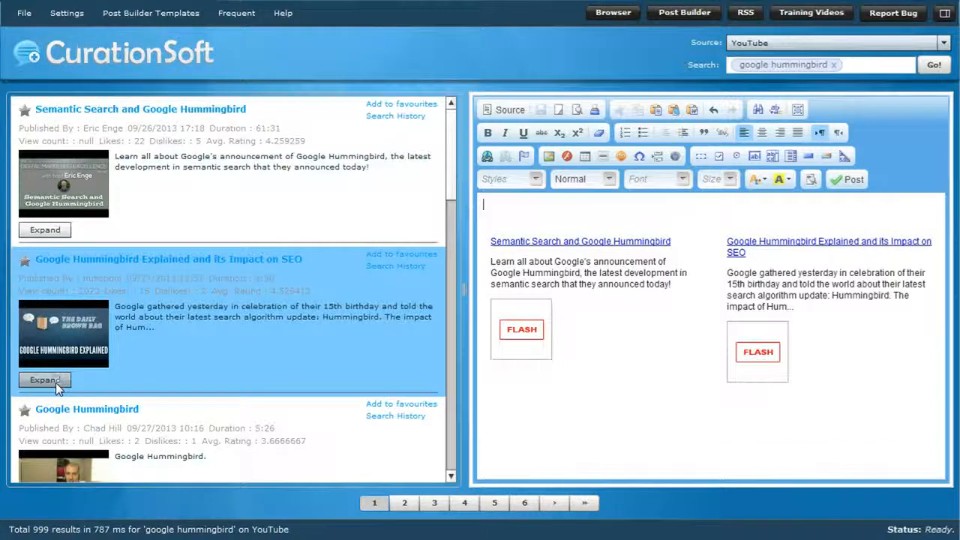
# Open the Google Blogs drag-and-drop template in the application options and move the dialog aside.
pyautogui.click(154, 13)
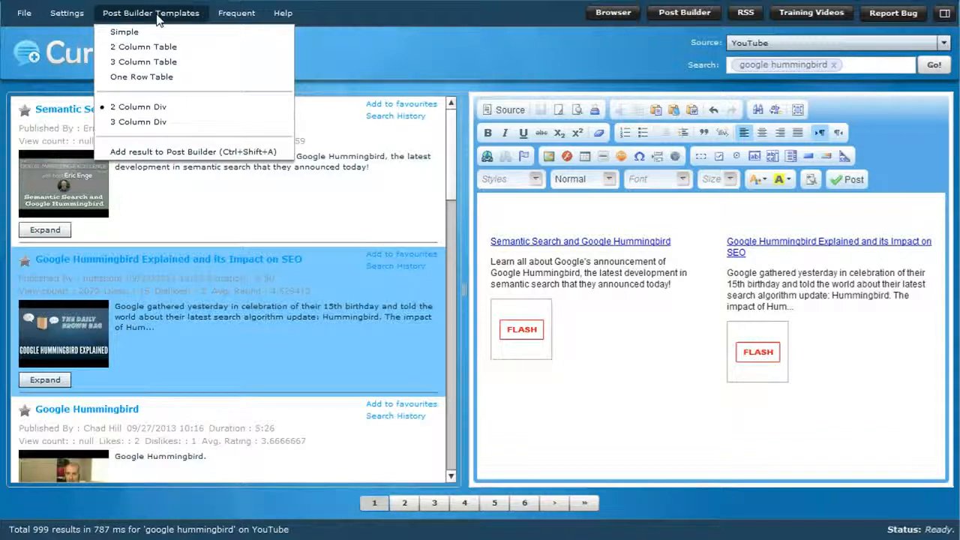
pyautogui.click(66, 17)
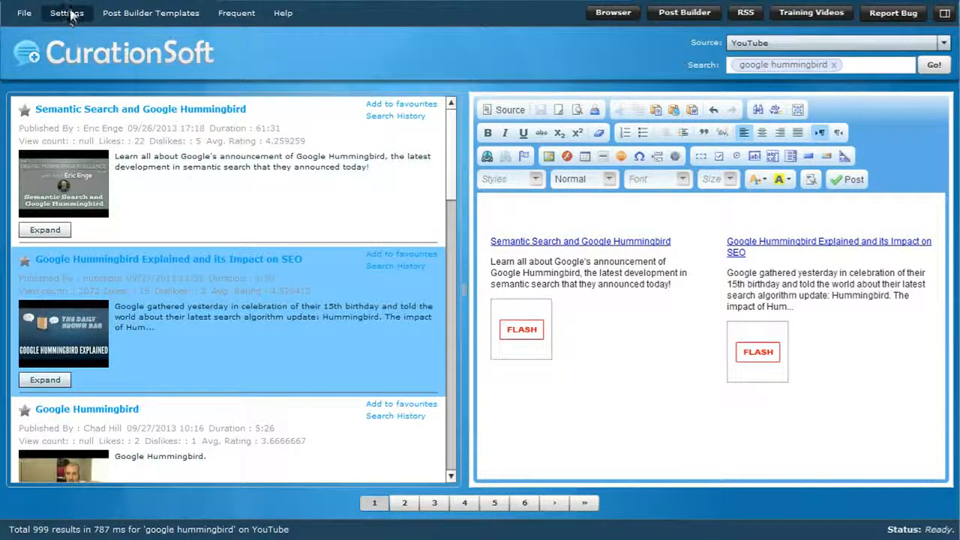
pyautogui.click(69, 17)
pyautogui.click(73, 31)
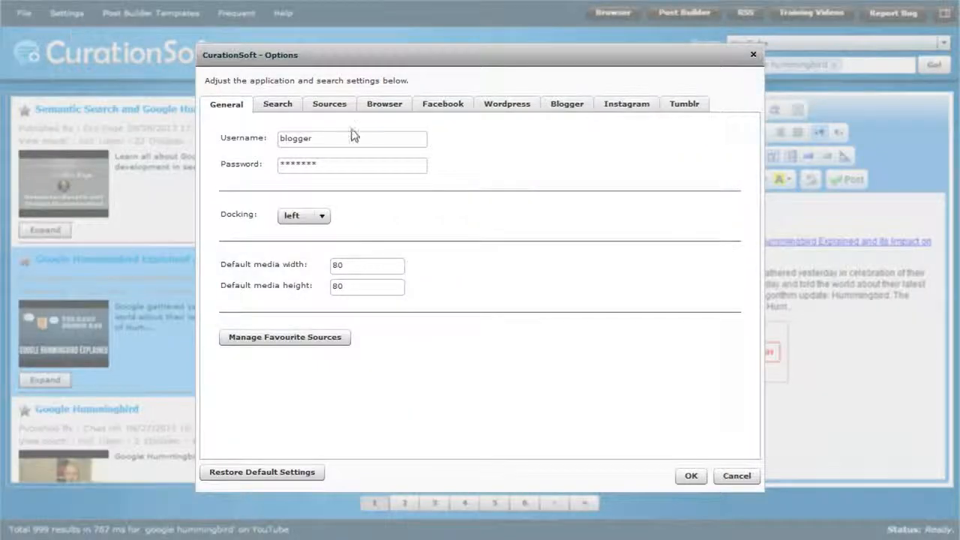
pyautogui.click(337, 107)
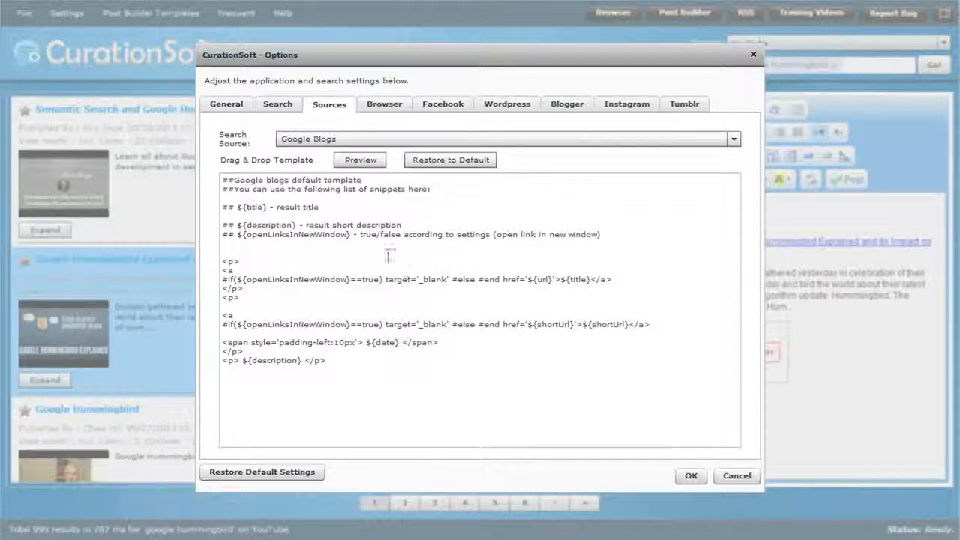
pyautogui.moveTo(484, 50); pyautogui.dragTo(295, 0)
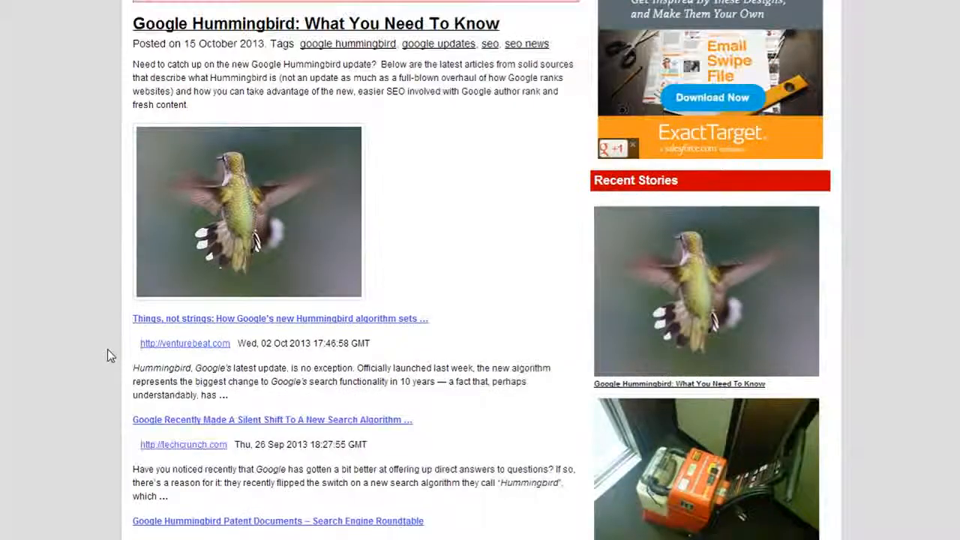
# Switch to the published "Google Hummingbird: What You Need To Know" post in the browser and examine the linked titles, source addresses, dates and descriptions.
pyautogui.scroll(-1, 107, 353)
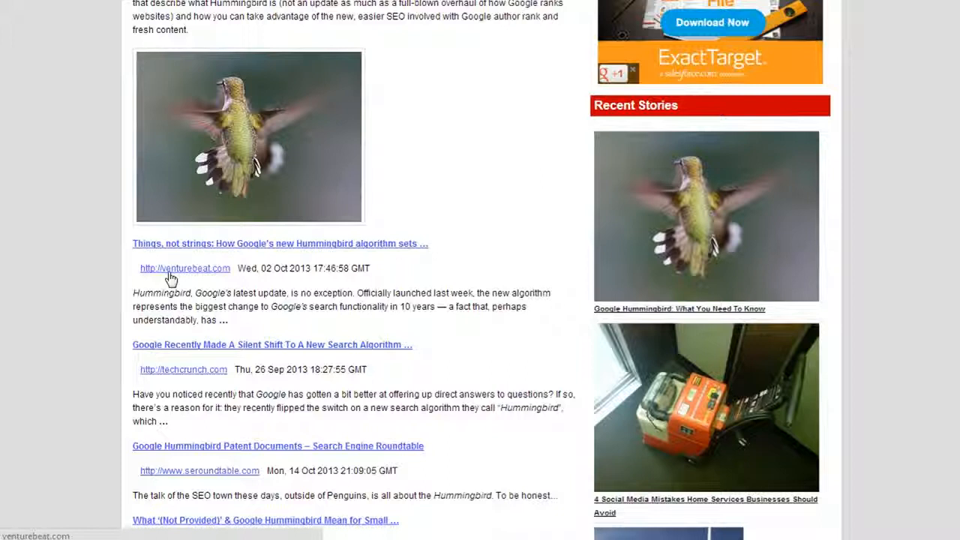
pyautogui.moveTo(134, 292); pyautogui.dragTo(257, 322)
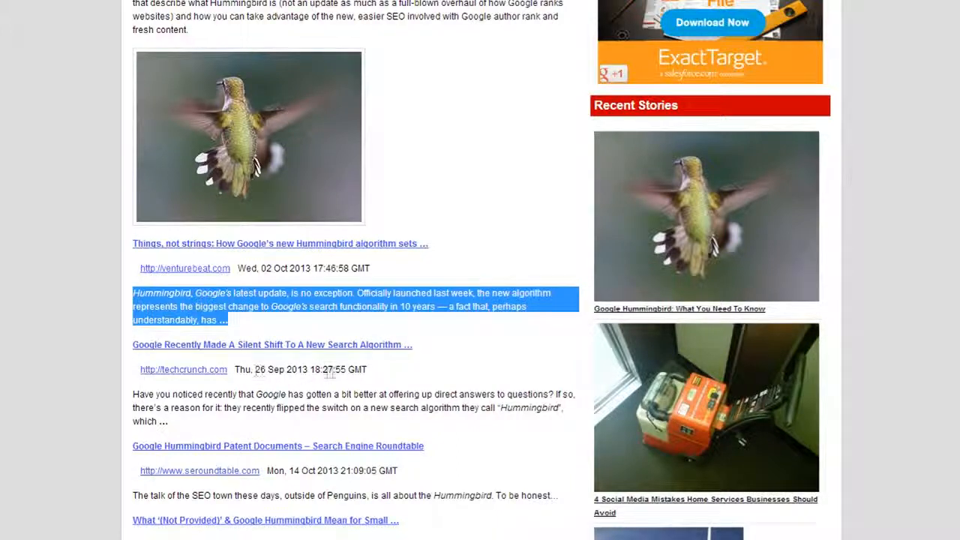
pyautogui.moveTo(168, 421); pyautogui.dragTo(134, 390)
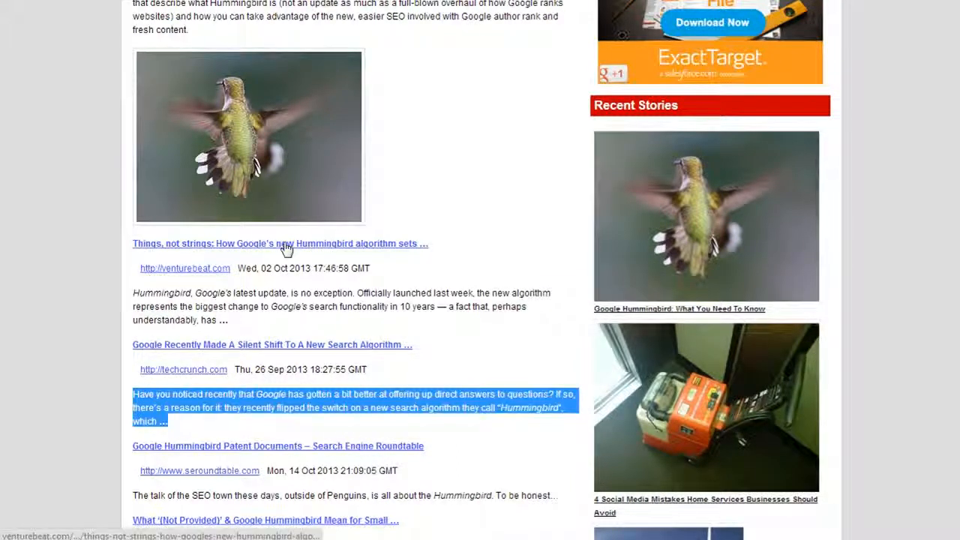
pyautogui.moveTo(136, 270)
pyautogui.mouseDown()
pyautogui.moveTo(393, 270)
pyautogui.moveTo(138, 279)
pyautogui.mouseUp()
pyautogui.click(405, 271)
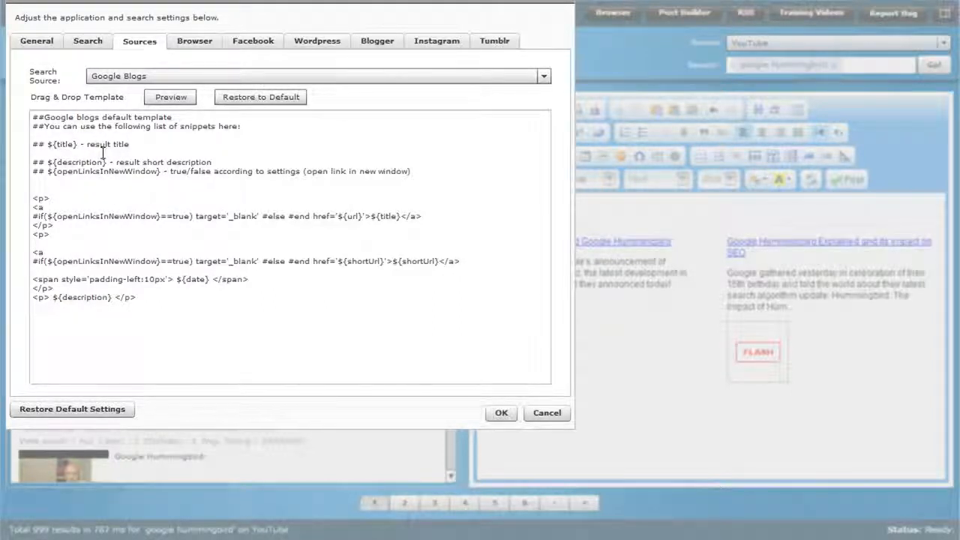
# Return to the CurationSoft source options and show the drag-and-drop template for Blekko Blogs.
pyautogui.click(139, 76)
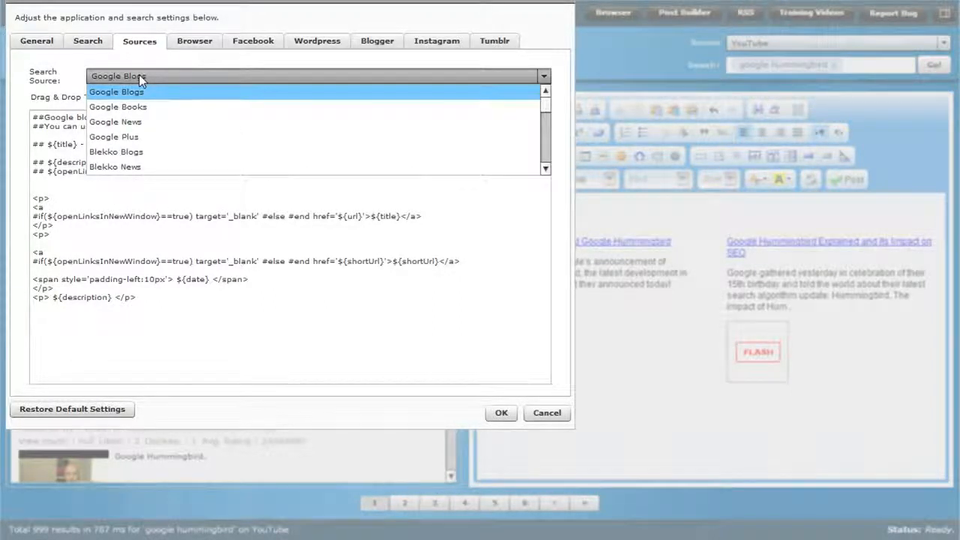
pyautogui.click(114, 137)
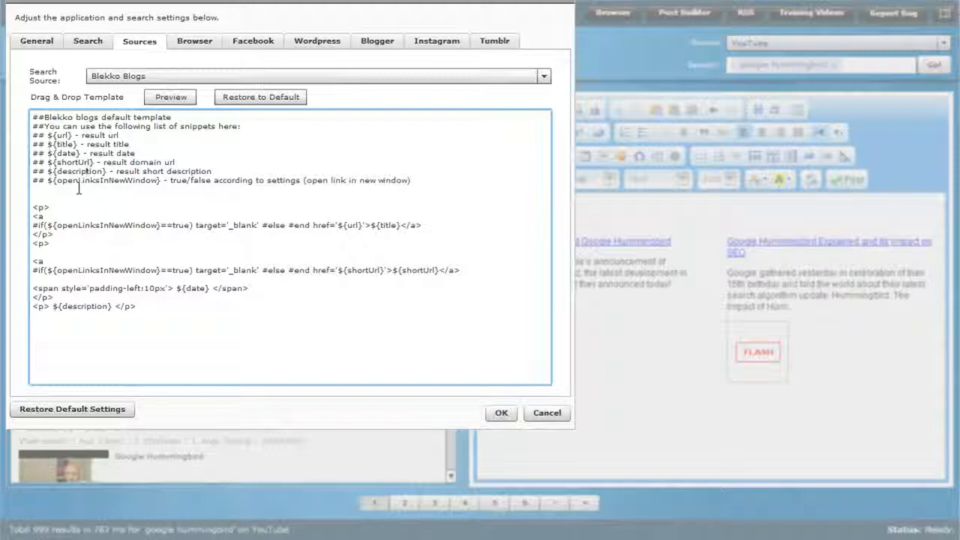
# Examine the date and short URL snippet entries in the Blekko Blogs drag-and-drop template.
pyautogui.moveTo(136, 153); pyautogui.dragTo(32, 153)
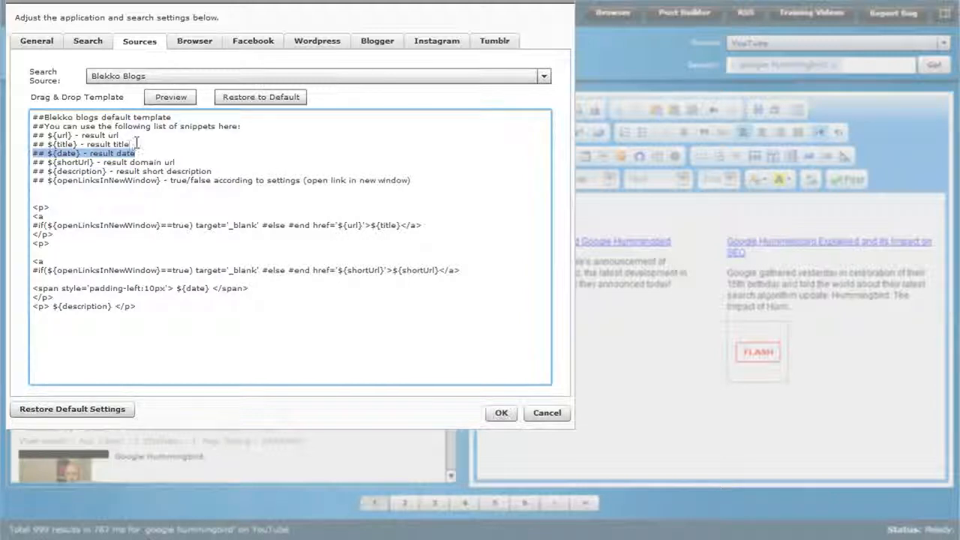
pyautogui.click(85, 165)
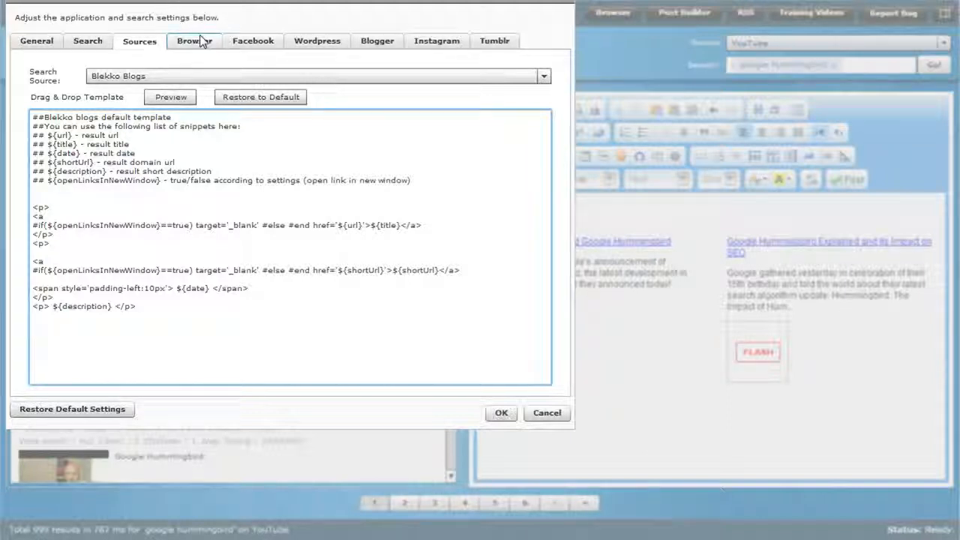
# Enable all Facebook search types in the application options: Public posts, People, Pages, Events, Groups and Places.
pyautogui.click(258, 47)
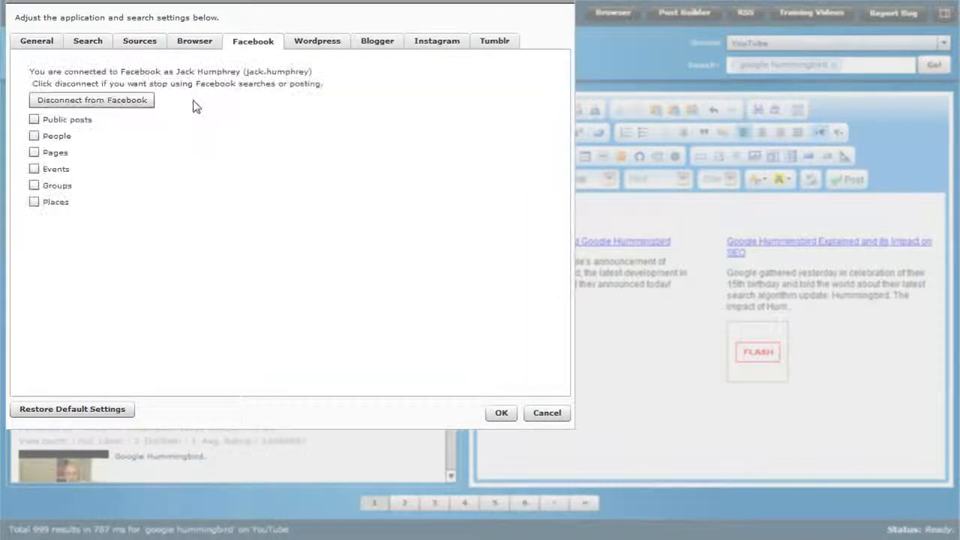
pyautogui.click(34, 120)
pyautogui.click(33, 135)
pyautogui.click(34, 152)
pyautogui.click(34, 185)
pyautogui.click(34, 202)
pyautogui.click(34, 169)
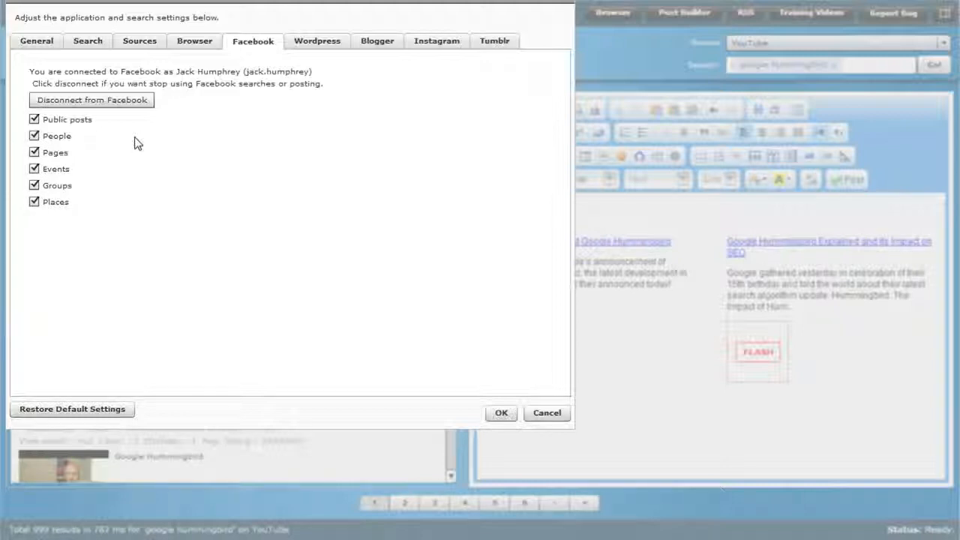
# Review the WordPress, Blogger, Tumblr, Instagram, Search and General settings, and close the application options.
pyautogui.click(338, 42)
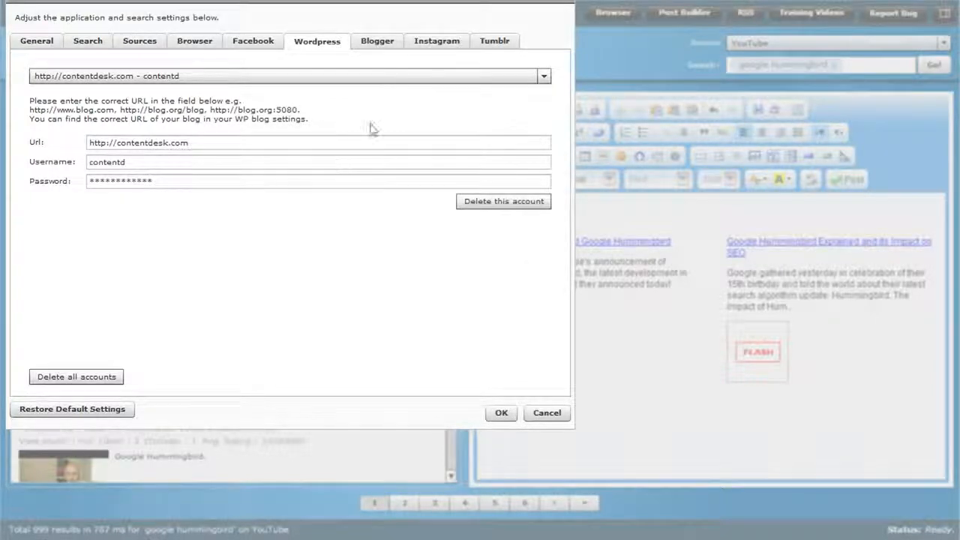
pyautogui.click(388, 44)
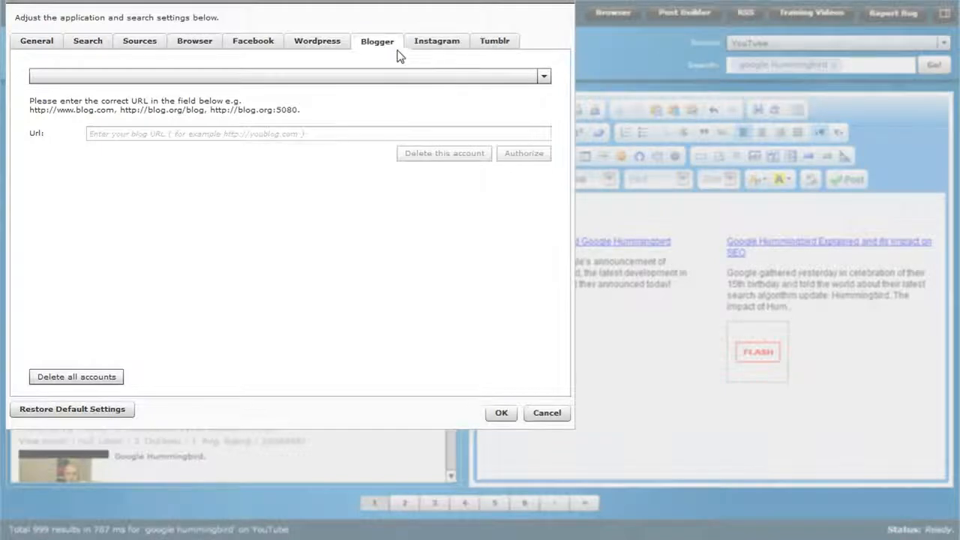
pyautogui.click(491, 43)
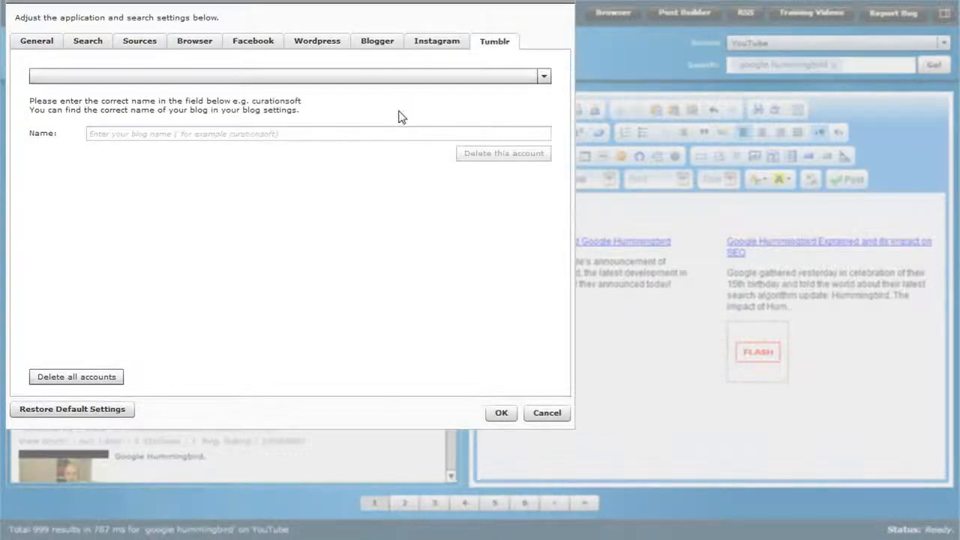
pyautogui.click(441, 45)
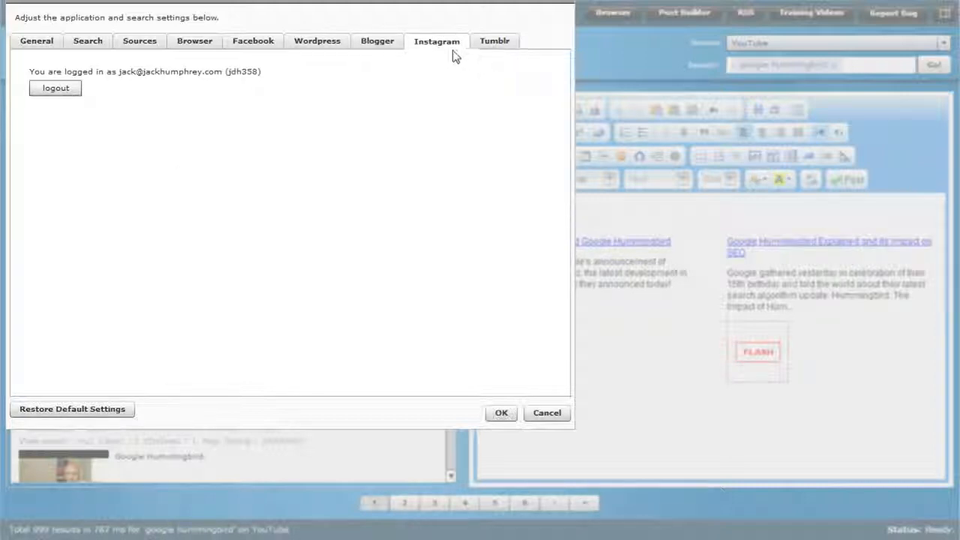
pyautogui.click(80, 49)
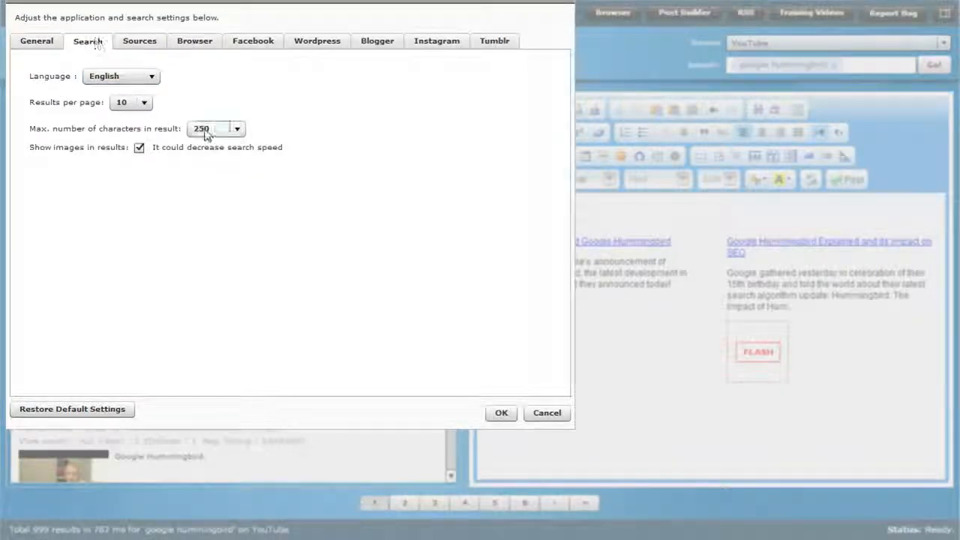
pyautogui.click(39, 45)
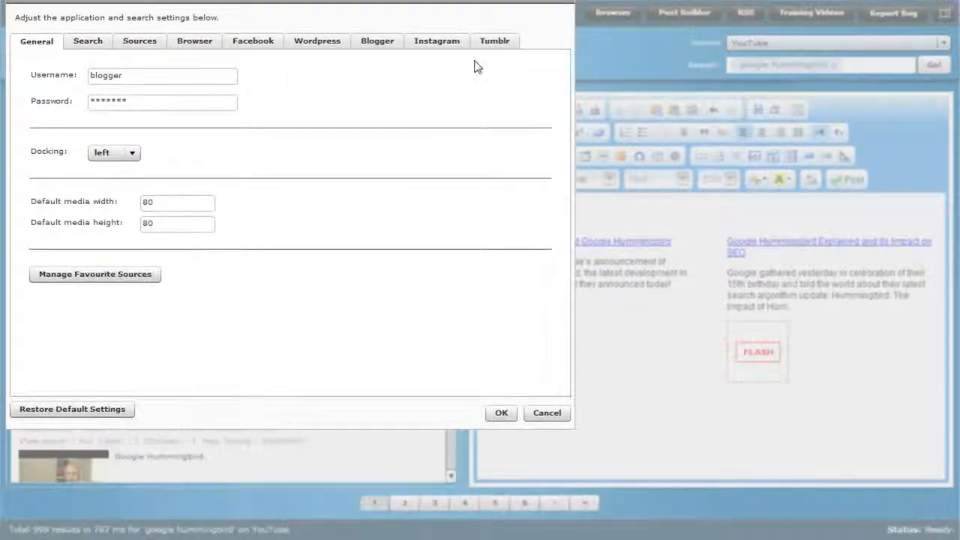
pyautogui.click(566, 3)
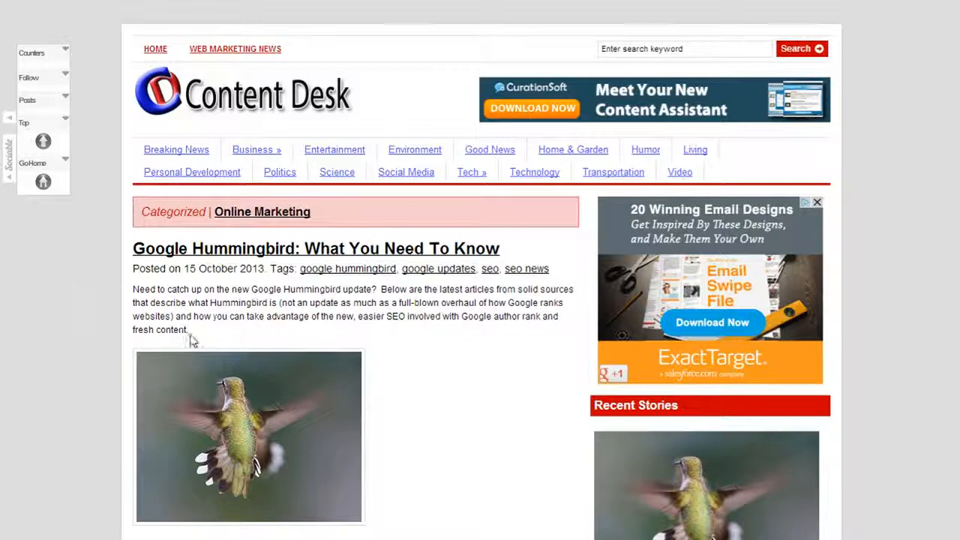
# Paste the introductory paragraph about catching up on the Google Hummingbird update above the two videos in the post.
pyautogui.moveTo(191, 341); pyautogui.dragTo(135, 288)
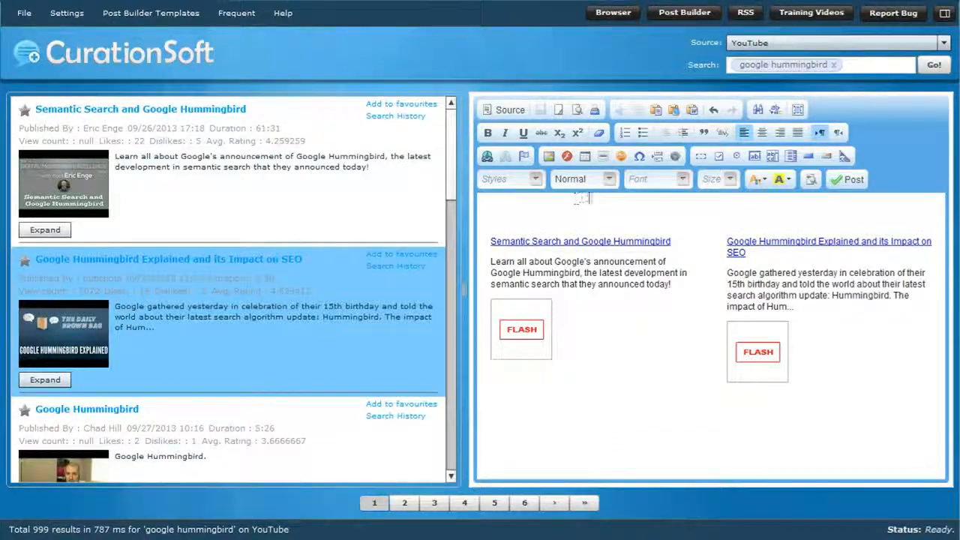
pyautogui.write('Need to catch up on the new Google Hummingbird update?  Below are the latest articles from solid sources that describe what Hummingbird is (not an update as much as a full-blown overhaul of how Google ranks websites) and how you can take advantage of the new, easier SEO involved with Google author rank and fresh content.')
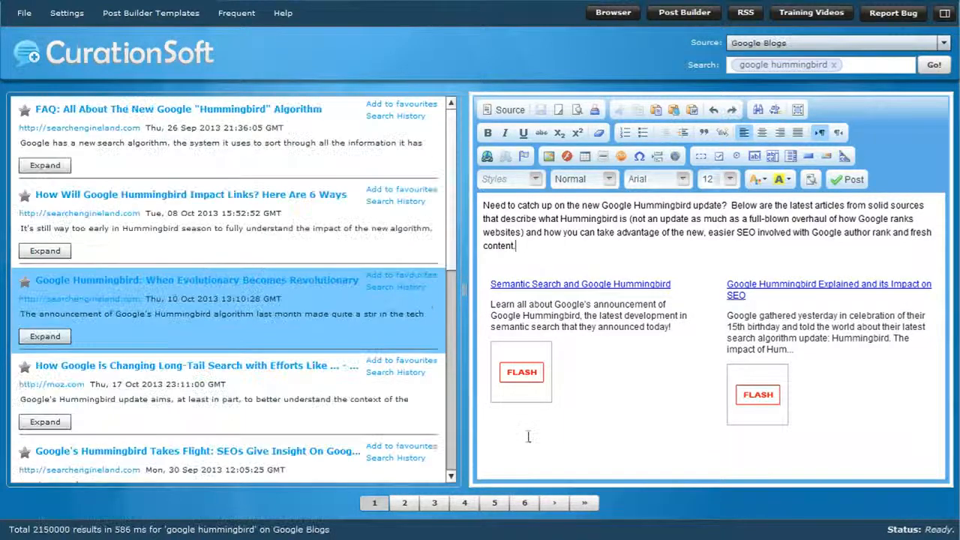
# Add the "How Will Google Hummingbird Impact Links? Here Are 6 Ways" result to the post with the 2 Column Div template.
pyautogui.click(500, 456)
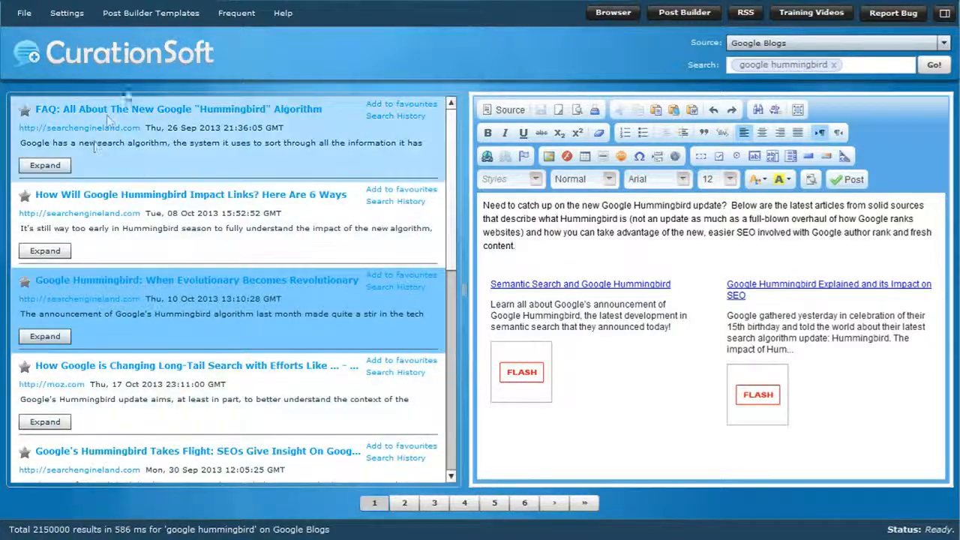
pyautogui.rightClick(143, 200)
pyautogui.click(203, 242)
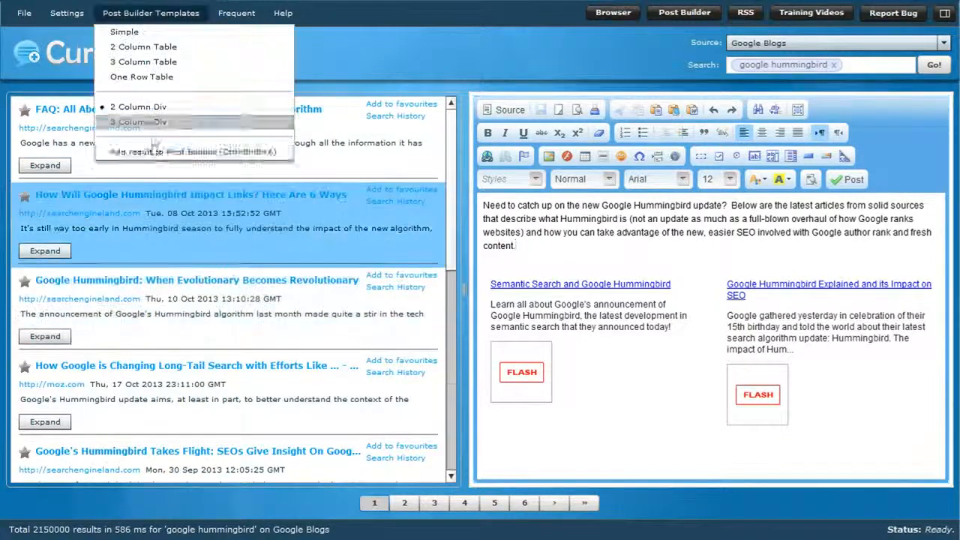
pyautogui.click(153, 152)
pyautogui.scroll(-2, 774, 433)
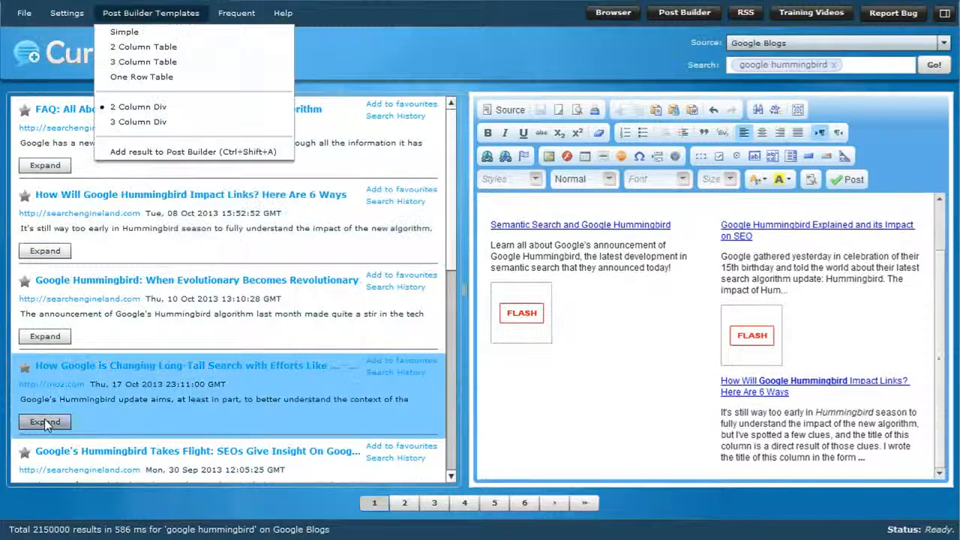
# Expand the Moz result "How Google is Changing Long-Tail Search" to preview the article, and add it to the two-column post.
pyautogui.click(44, 421)
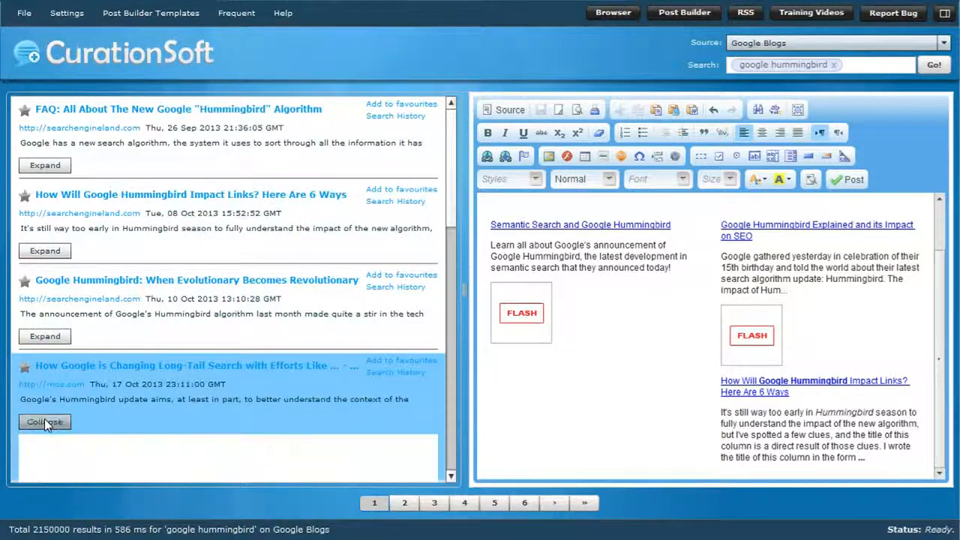
pyautogui.scroll(-10, 55, 420)
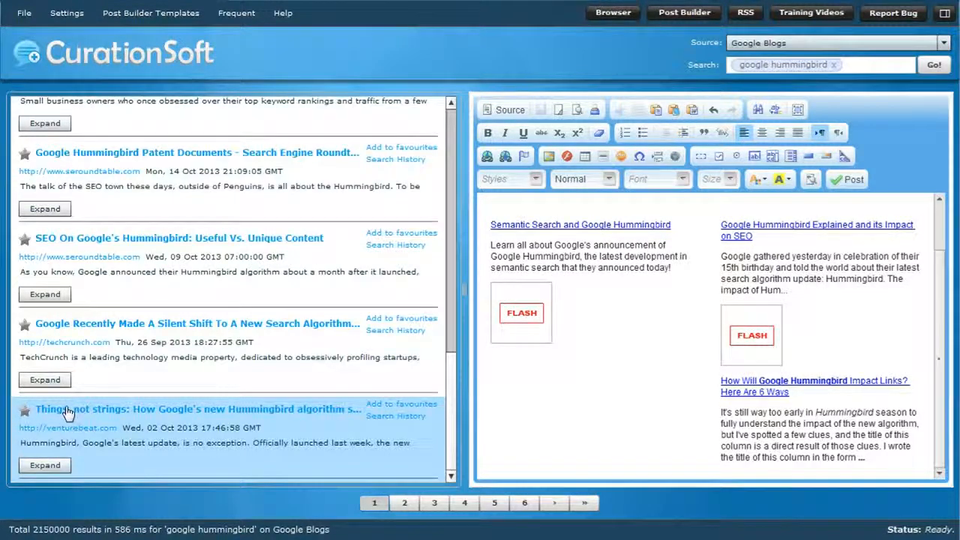
pyautogui.scroll(3, 180, 347)
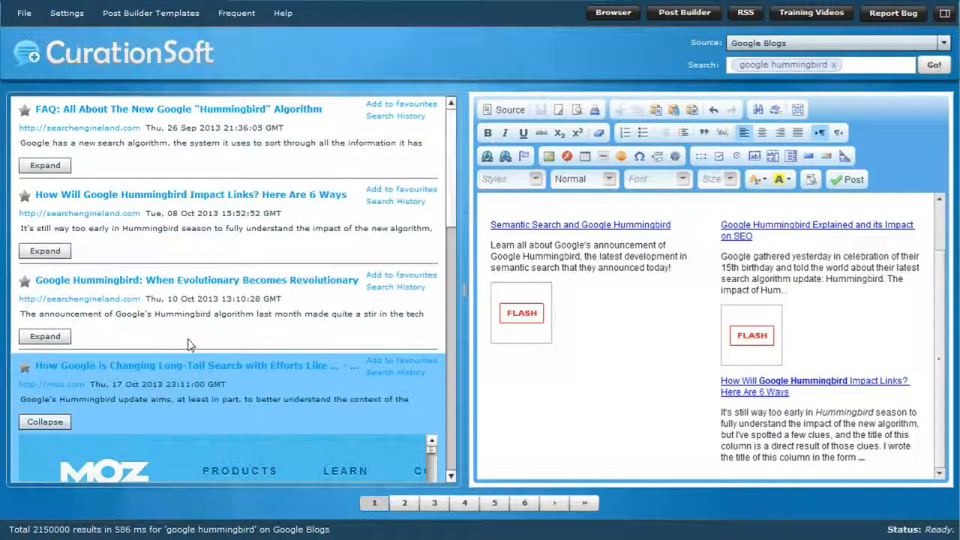
pyautogui.scroll(-2, 189, 344)
pyautogui.scroll(3, 171, 390)
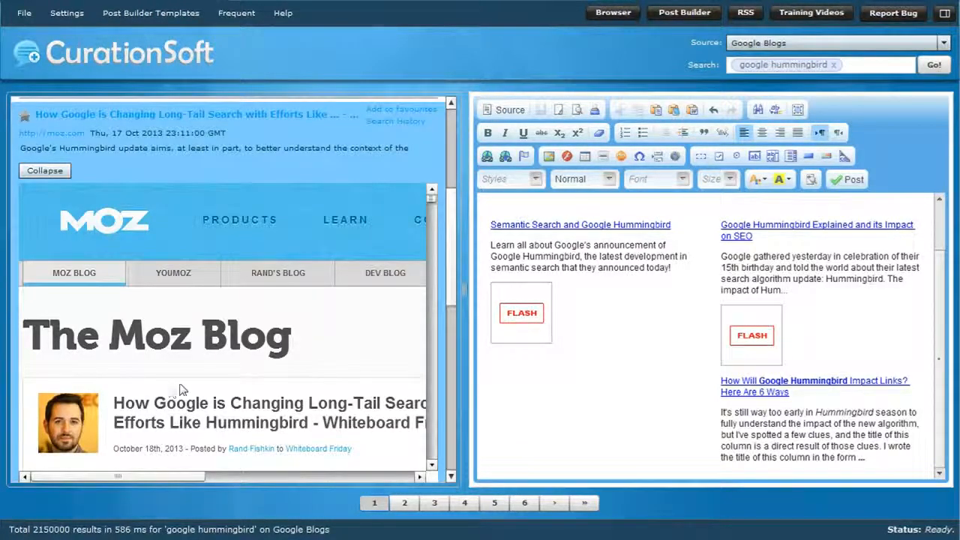
pyautogui.click(182, 18)
pyautogui.click(157, 153)
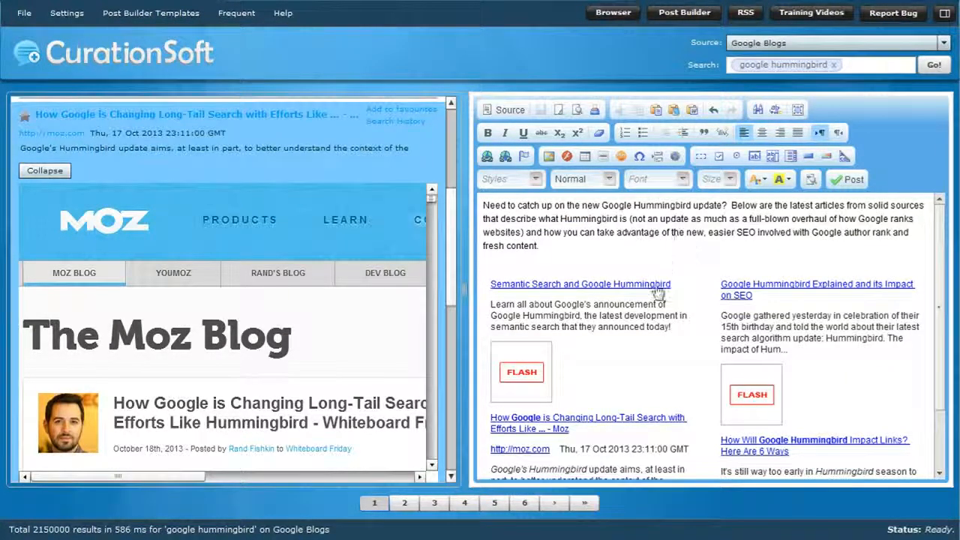
pyautogui.scroll(-2, 659, 374)
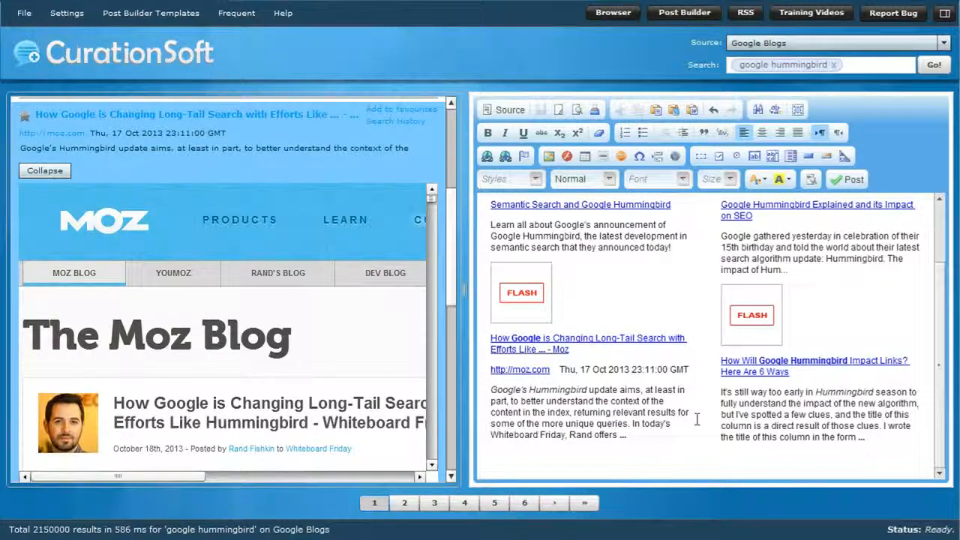
# Split the introduction into two paragraphs after the question "Need to catch up on the new Google Hummingbird update?".
pyautogui.write('Need to catch up on the new Google Hummingbird update?  Below are the latest articles from solid sources that describe what Hummingbird is (not an update as much as a full-blown overhaul of how Google ranks websites) and how you can take advantage of the new, easier SEO involved with Google author rank and fresh content.')
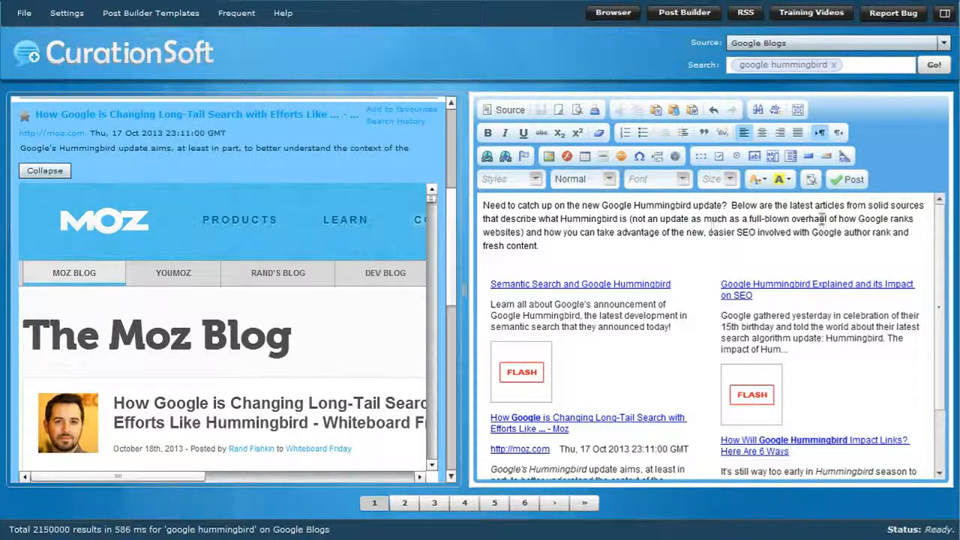
pyautogui.click(730, 206)
pyautogui.press('Return')
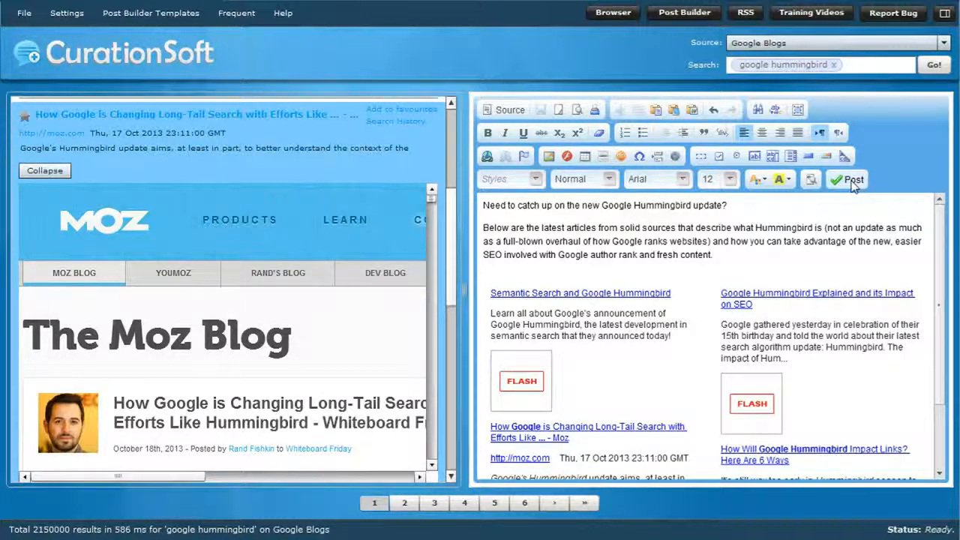
# Publish the post to the contentdesk.com WordPress account as a draft titled "Google Hummingbird Update News", tagged seo, search, google and hummingbird, category Online Marketing.
pyautogui.click(852, 181)
pyautogui.click(425, 237)
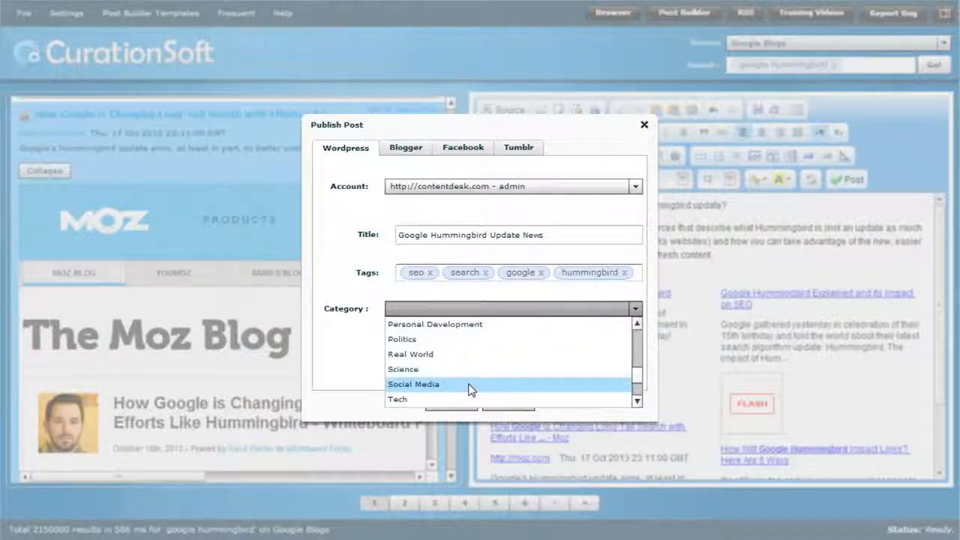
pyautogui.scroll(-2, 639, 386)
pyautogui.moveTo(639, 379); pyautogui.dragTo(640, 392)
pyautogui.click(475, 339)
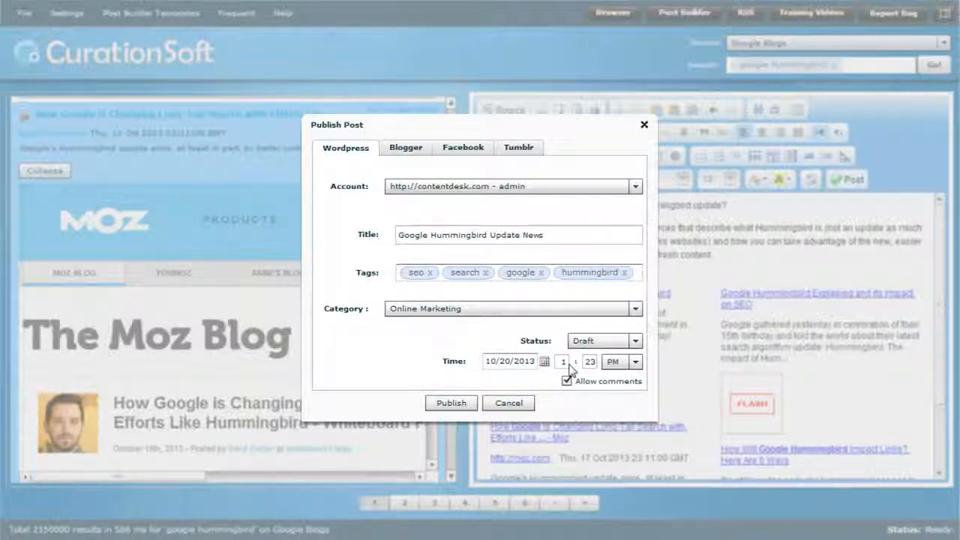
pyautogui.click(457, 406)
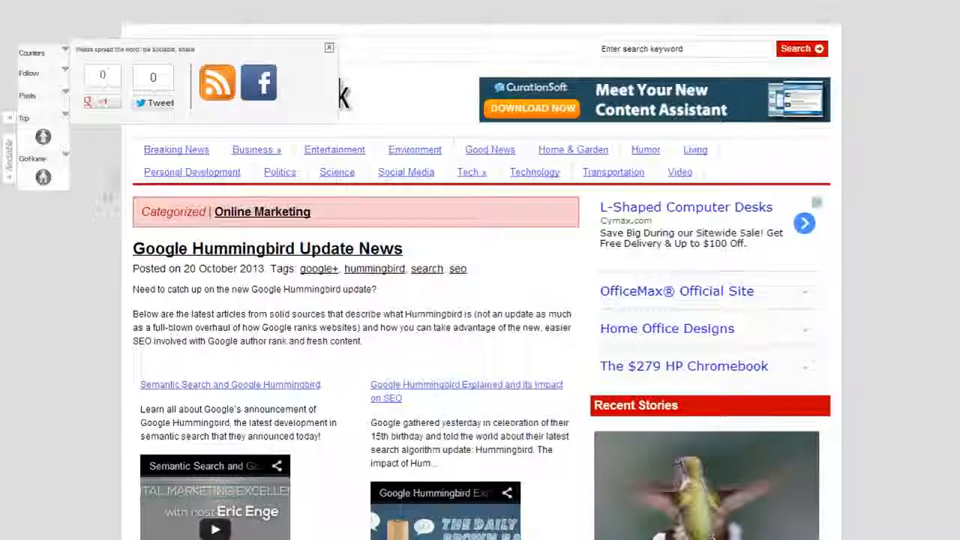
# Preview the "Google Hummingbird Update News" draft in the browser and examine its introduction, embedded videos and two-column layout against the earlier Hummingbird post.
pyautogui.click(328, 47)
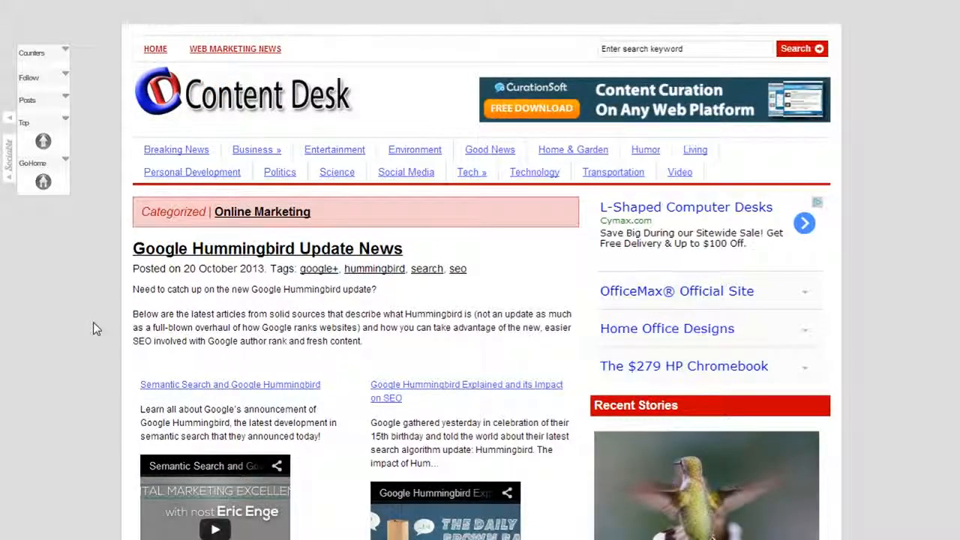
pyautogui.scroll(-4, 93, 329)
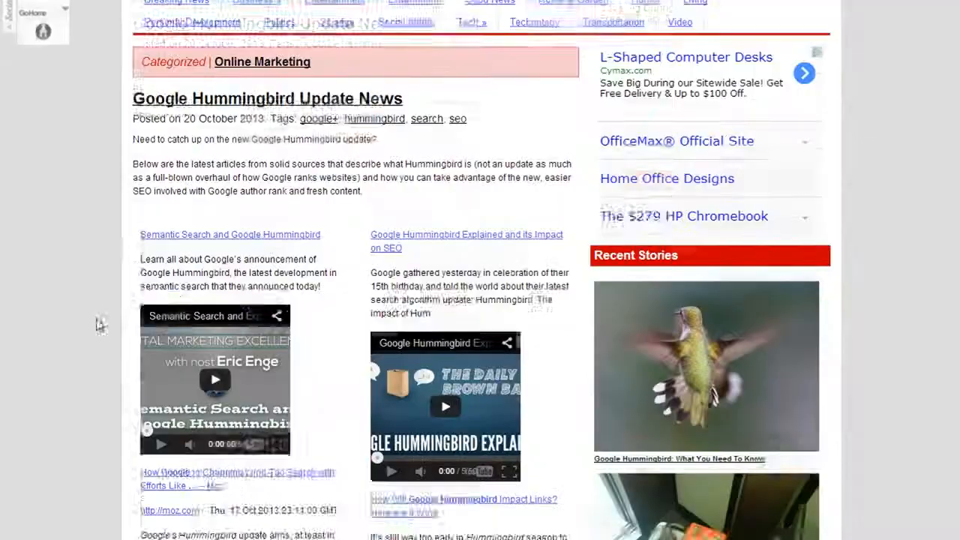
pyautogui.scroll(1, 96, 313)
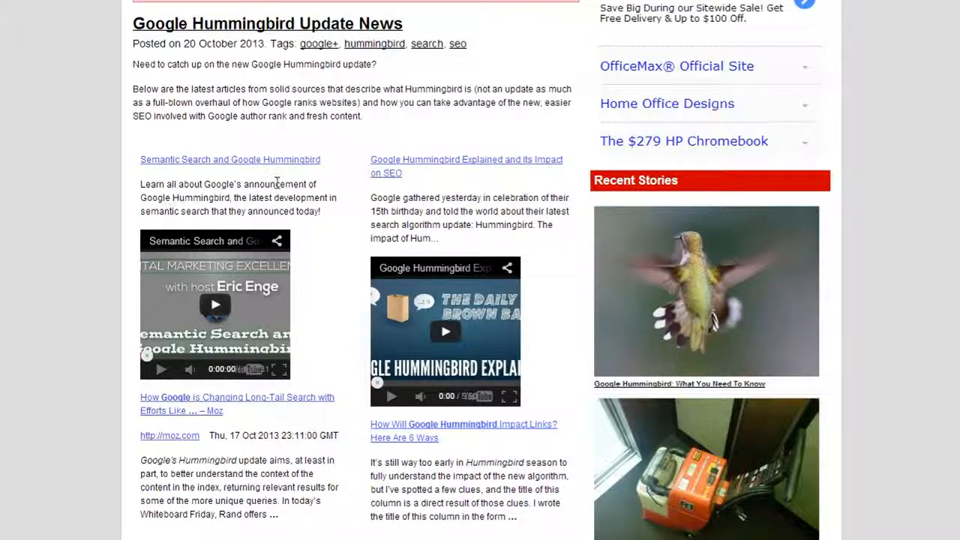
pyautogui.scroll(-3, 274, 187)
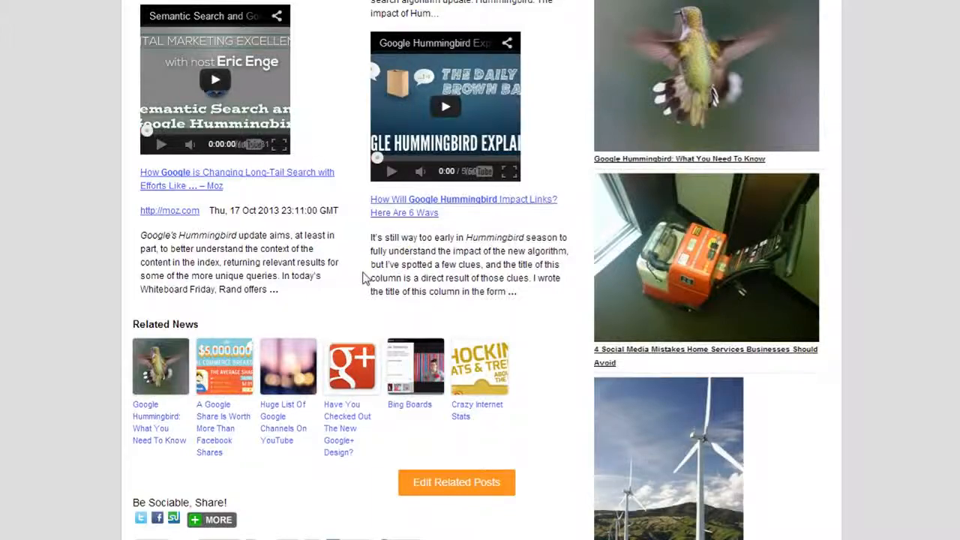
pyautogui.scroll(3, 366, 281)
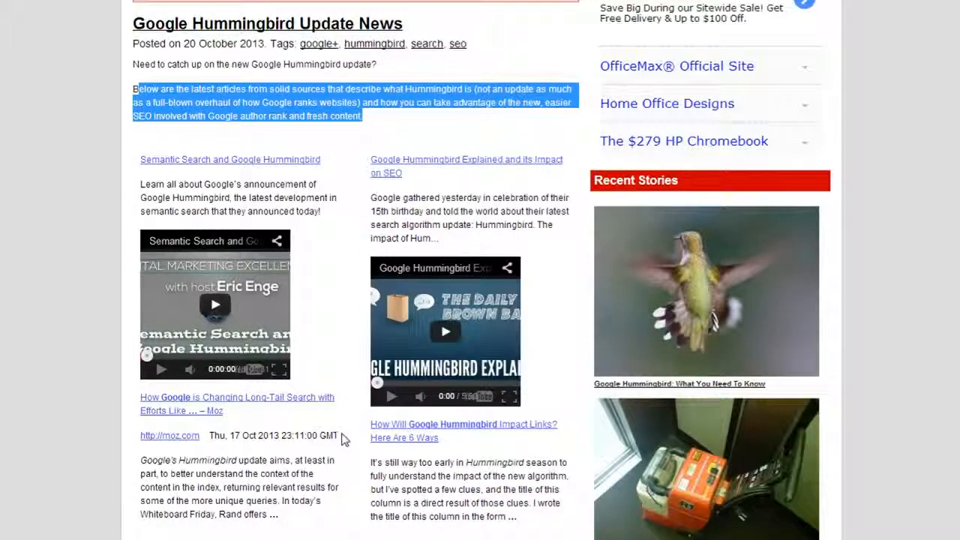
pyautogui.scroll(2, 522, 473)
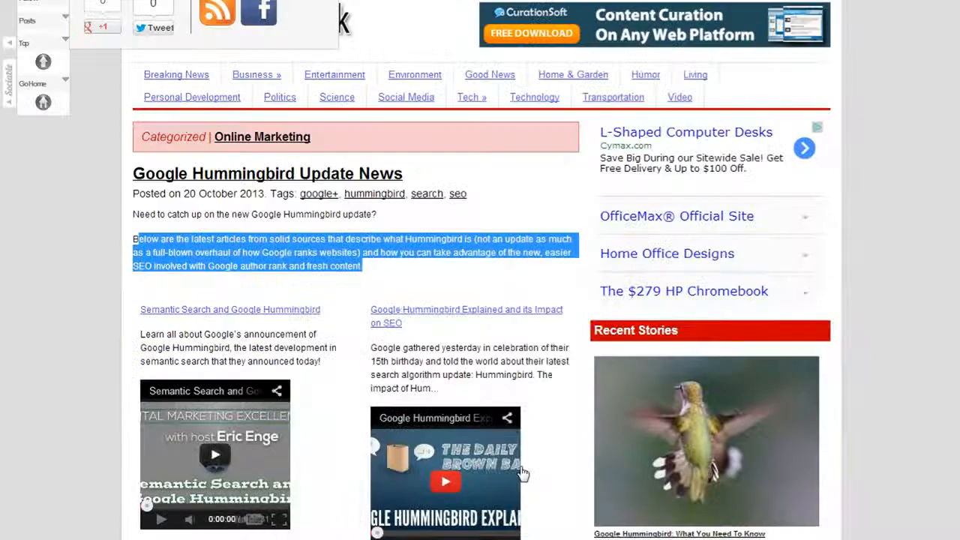
pyautogui.scroll(-10, 284, 233)
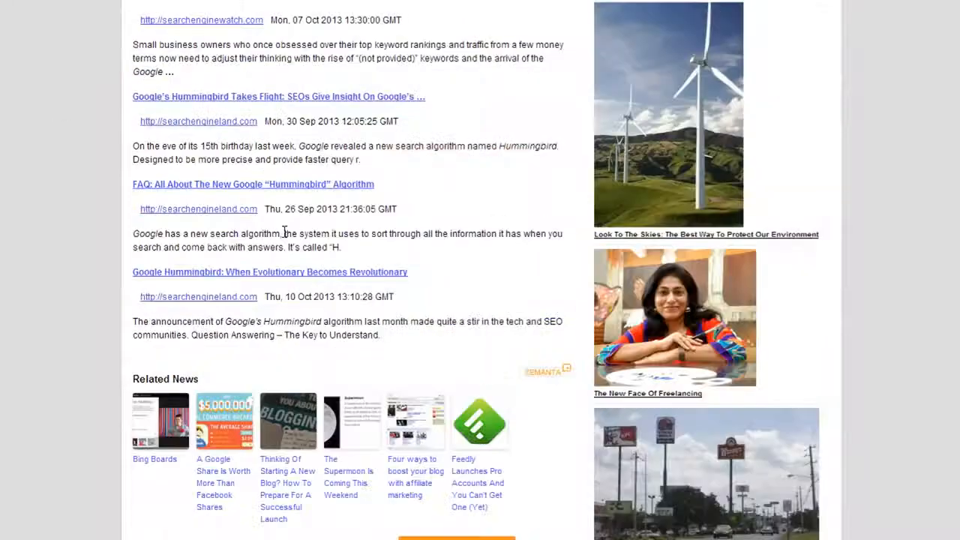
pyautogui.scroll(10, 284, 233)
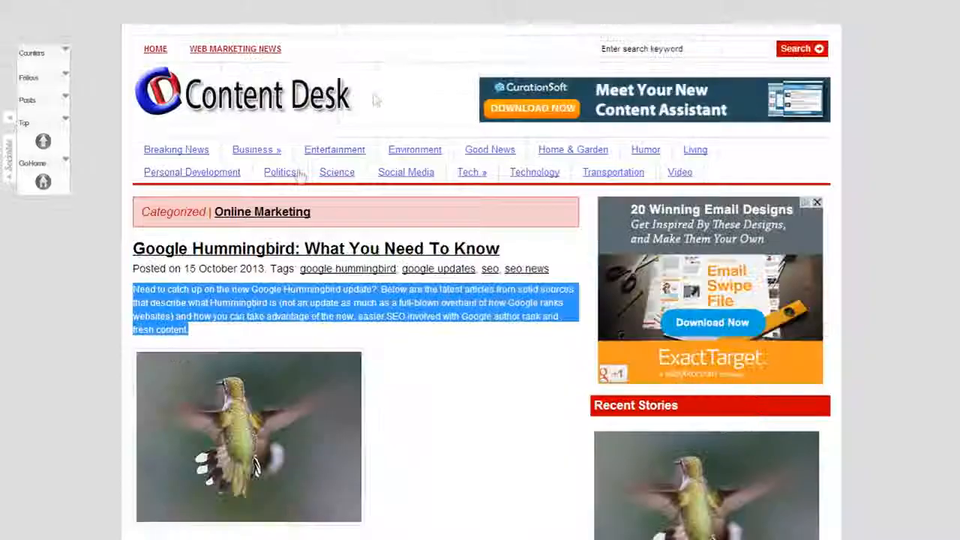
pyautogui.scroll(-8, 222, 335)
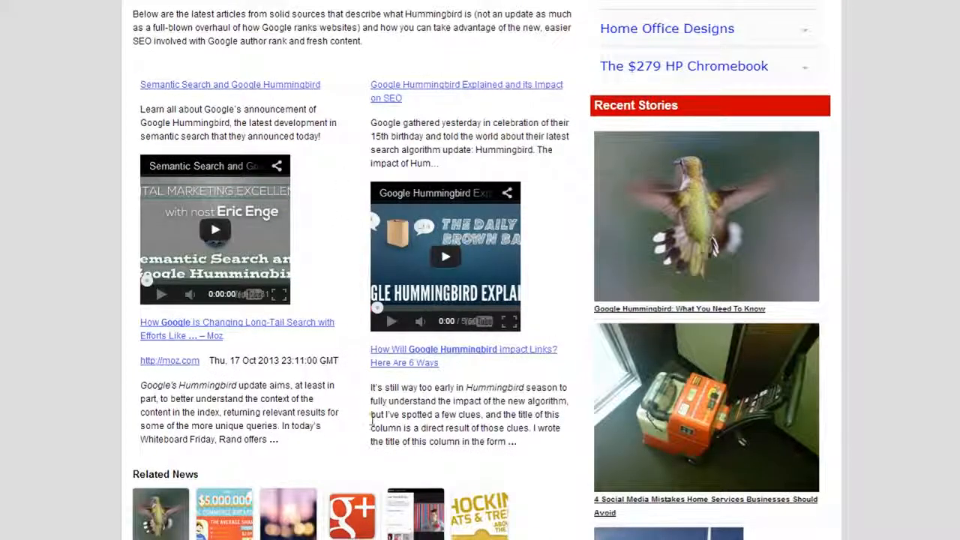
pyautogui.scroll(1, 255, 429)
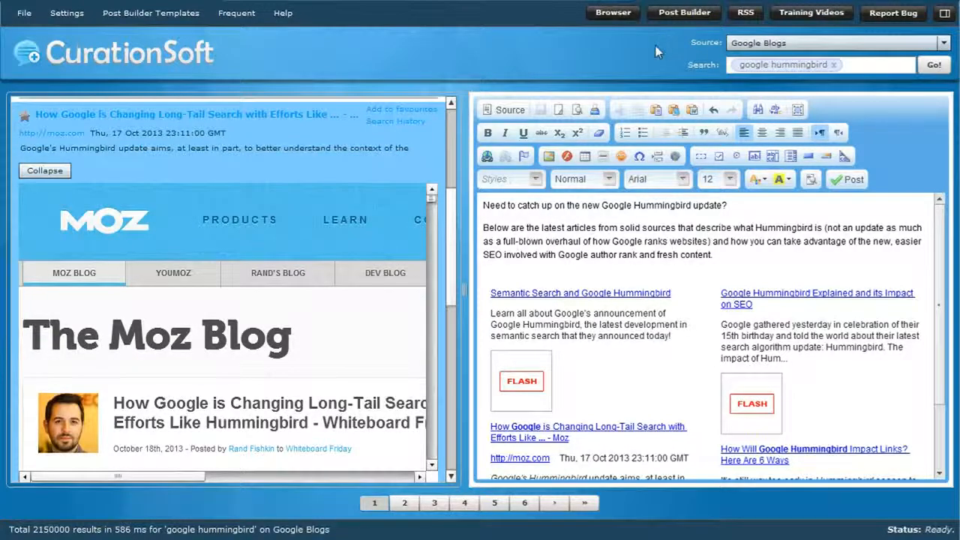
# Switch the search source to Amazon, preview the book "The Google Hummingbird Update 2013: What You Need To Know", and add it to the post.
pyautogui.scroll(5, 241, 117)
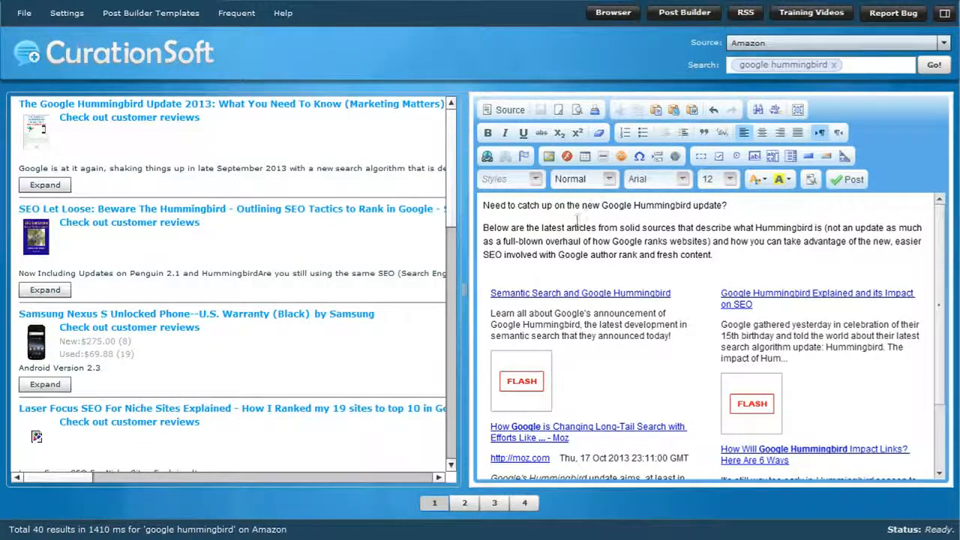
pyautogui.click(45, 184)
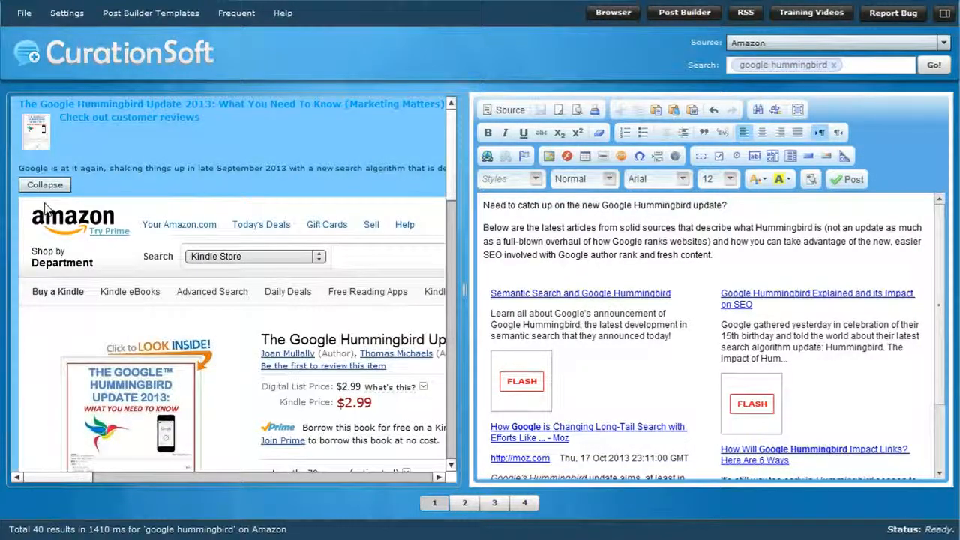
pyautogui.moveTo(452, 191); pyautogui.dragTo(459, 229)
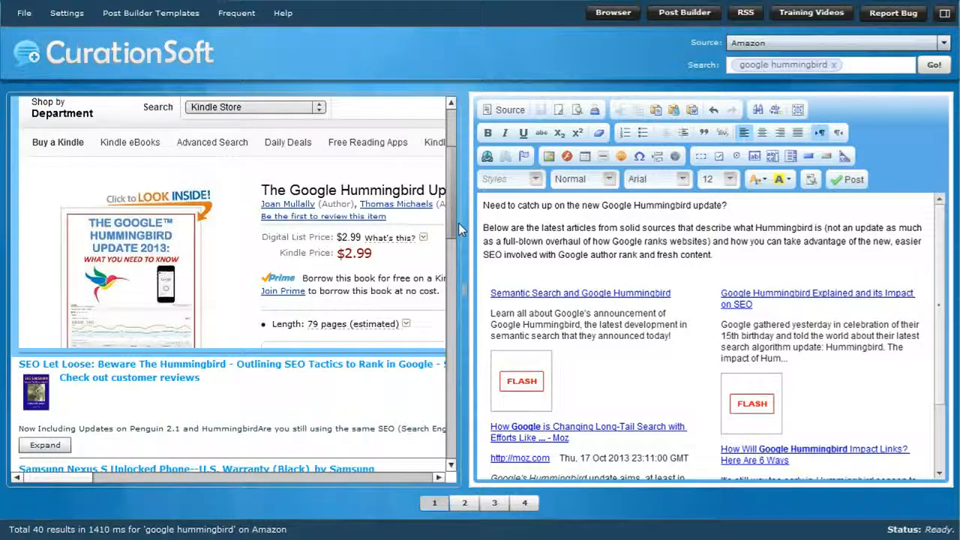
pyautogui.moveTo(452, 205); pyautogui.dragTo(452, 173)
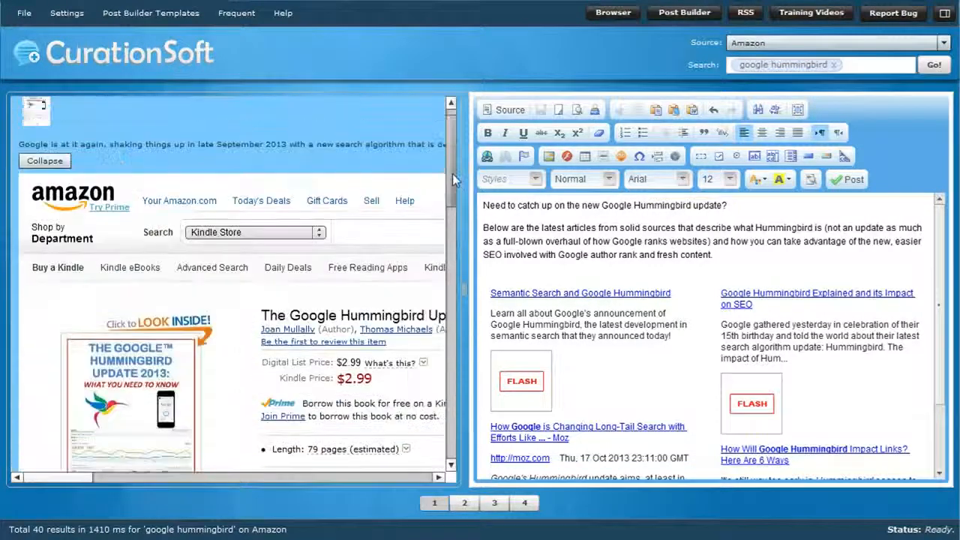
pyautogui.click(135, 14)
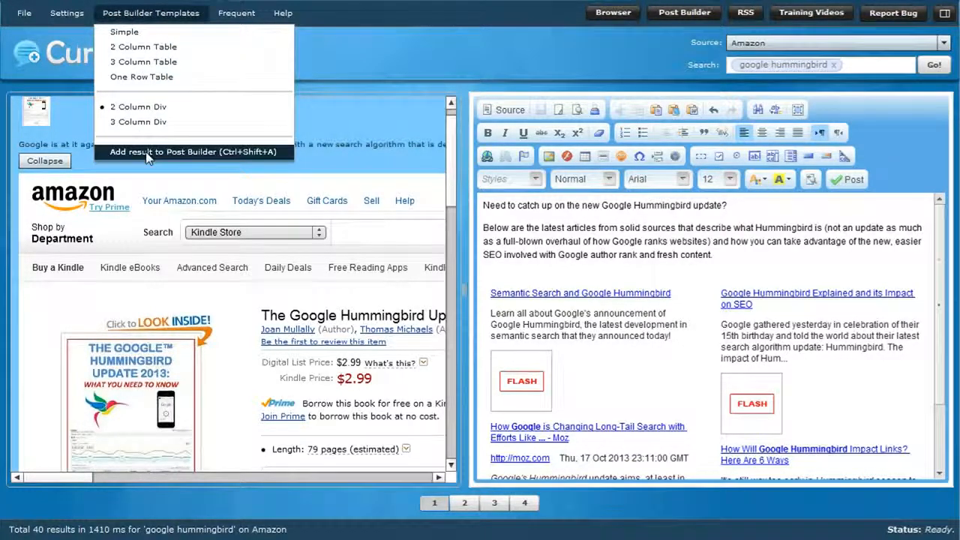
pyautogui.click(147, 152)
# Examine the added Amazon book's cover image, details table and description, and its placement in the two-column layout.
pyautogui.moveTo(938, 294); pyautogui.dragTo(926, 418)
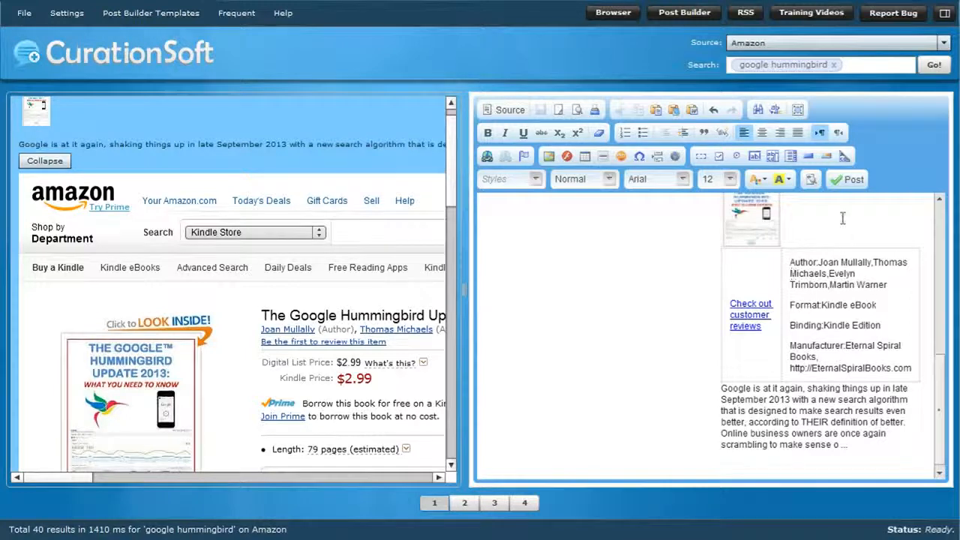
pyautogui.moveTo(937, 416); pyautogui.dragTo(935, 405)
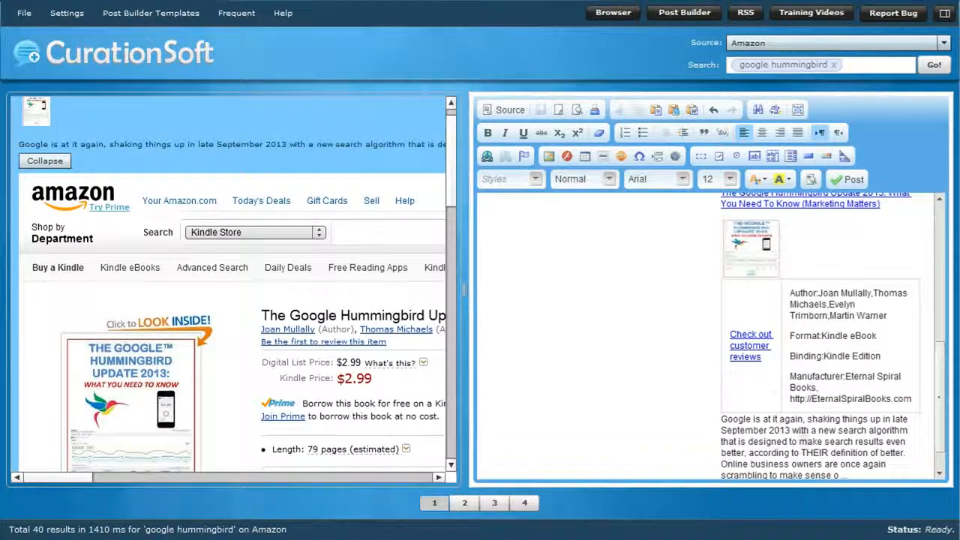
pyautogui.tripleClick(825, 459)
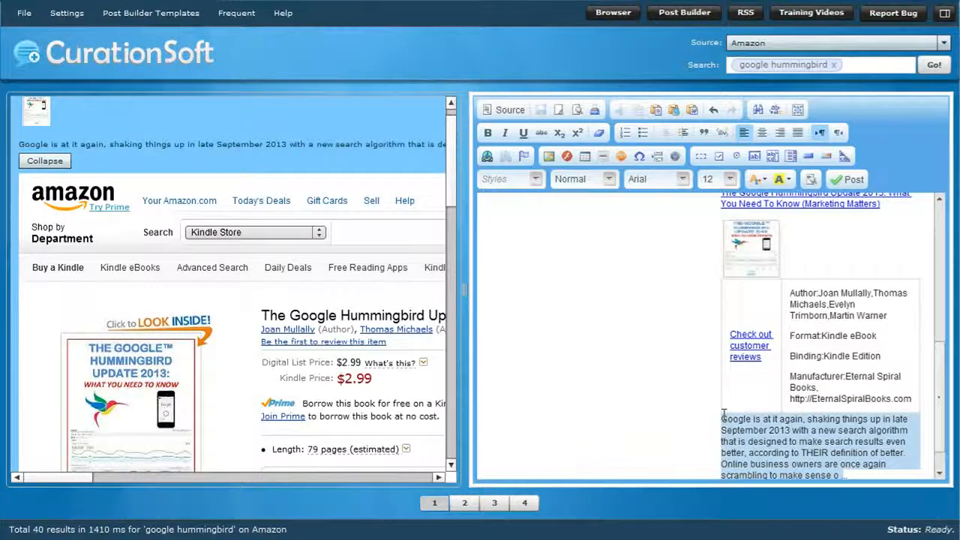
pyautogui.click(892, 315)
pyautogui.moveTo(884, 314); pyautogui.dragTo(773, 293)
pyautogui.click(746, 262)
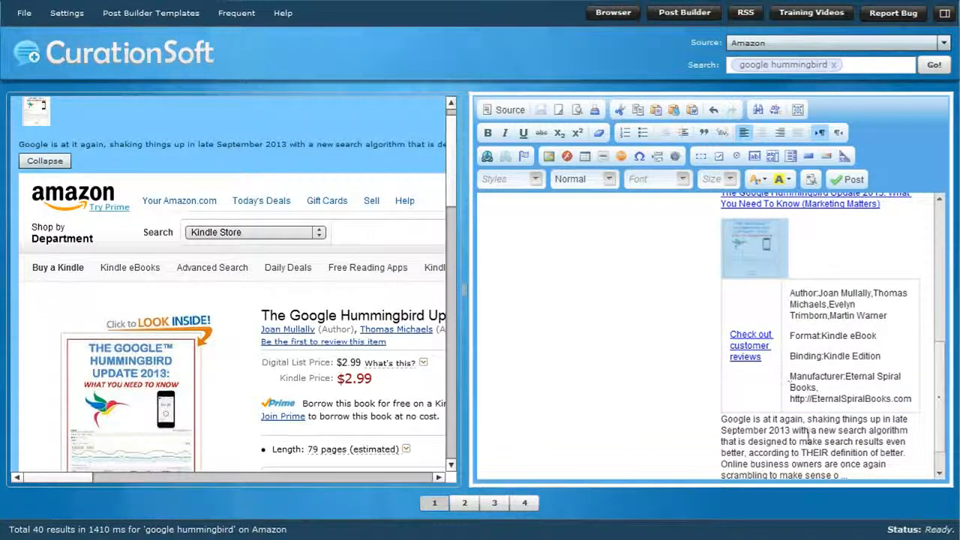
pyautogui.click(781, 452)
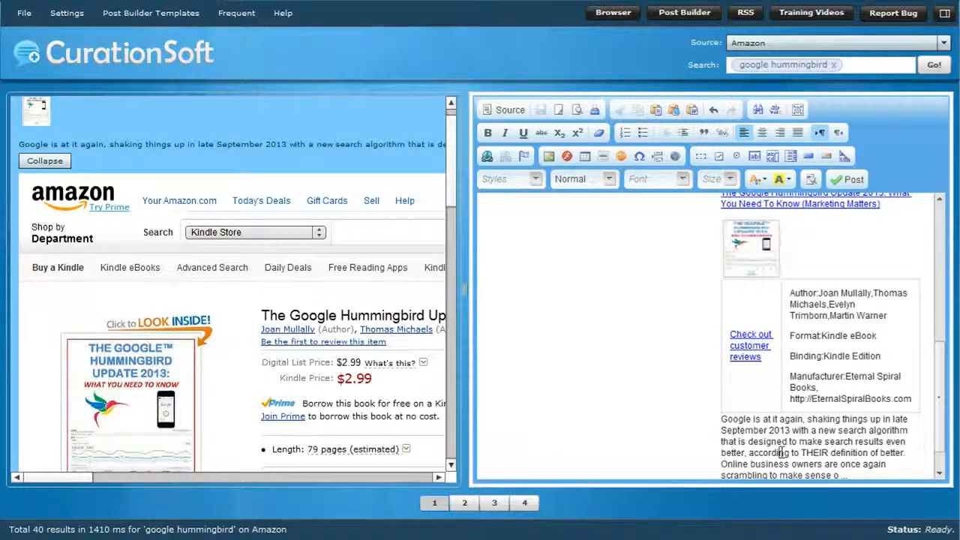
pyautogui.scroll(4, 932, 320)
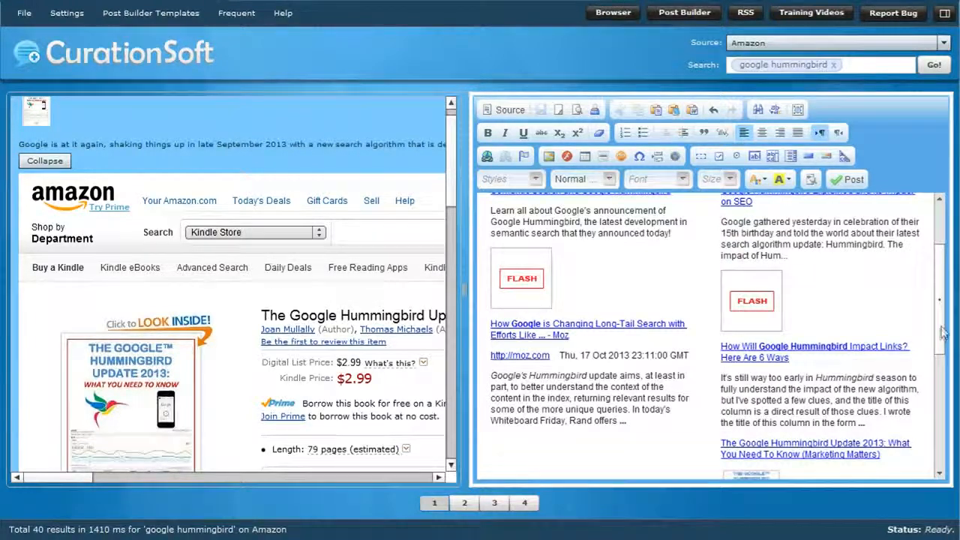
pyautogui.scroll(-4, 938, 334)
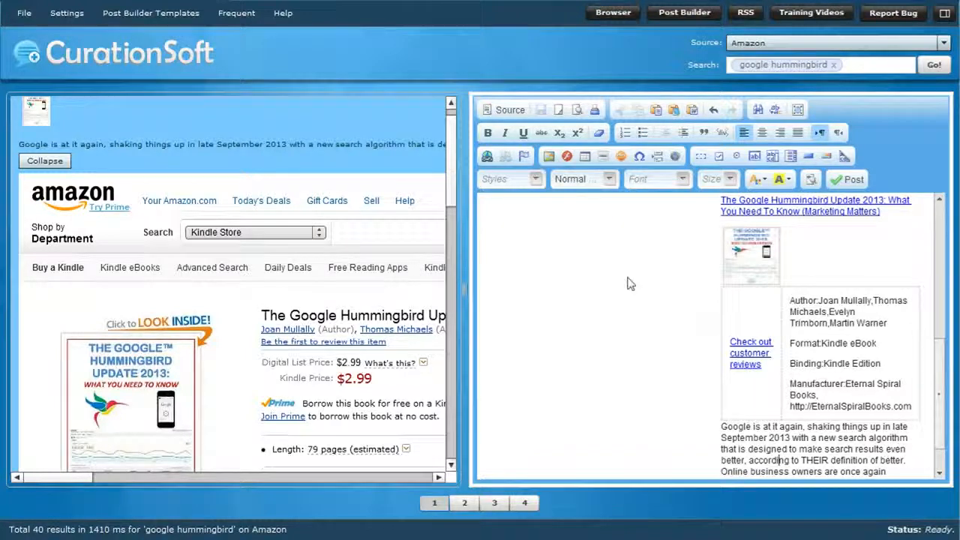
# Switch the search source to Ebay and insert the "Hummingbird Garden New Hard Case Cover for LG Google Nexus 4 E960" listing into the post.
pyautogui.click(905, 45)
pyautogui.scroll(3, 755, 112)
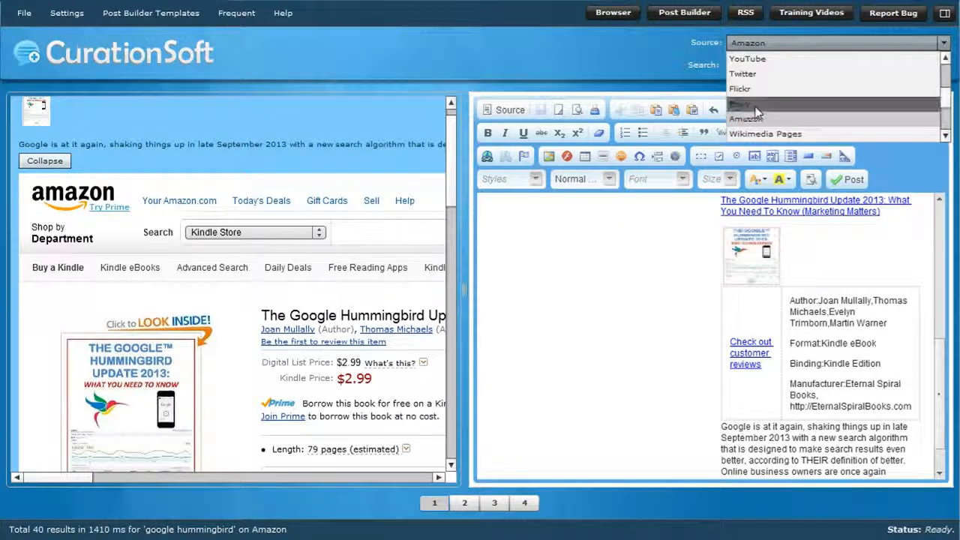
pyautogui.click(753, 105)
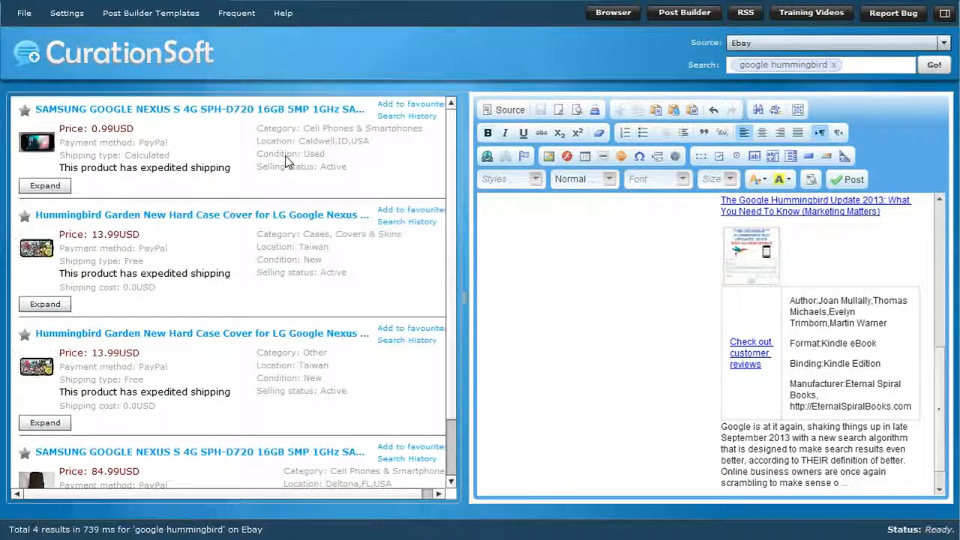
pyautogui.moveTo(284, 232); pyautogui.dragTo(610, 426)
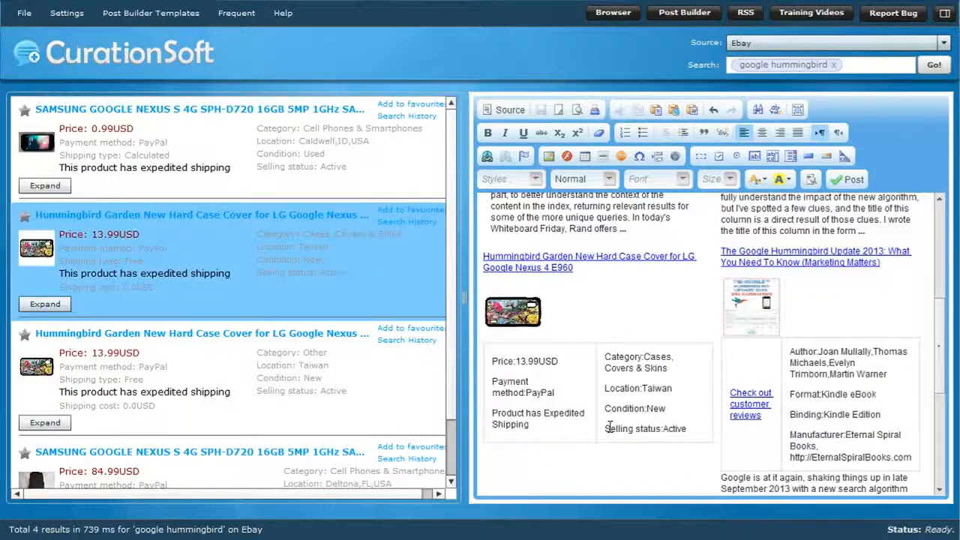
pyautogui.scroll(-3, 612, 425)
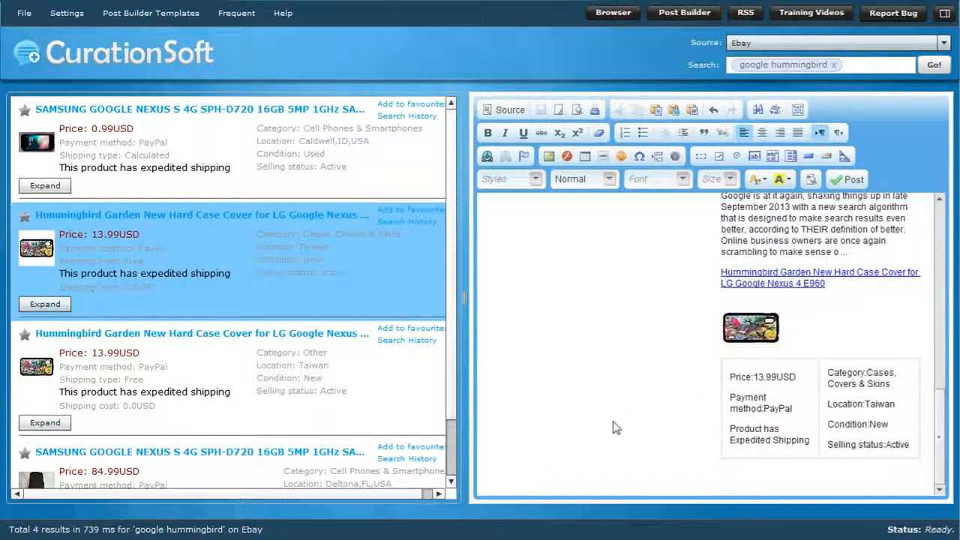
pyautogui.scroll(2, 615, 424)
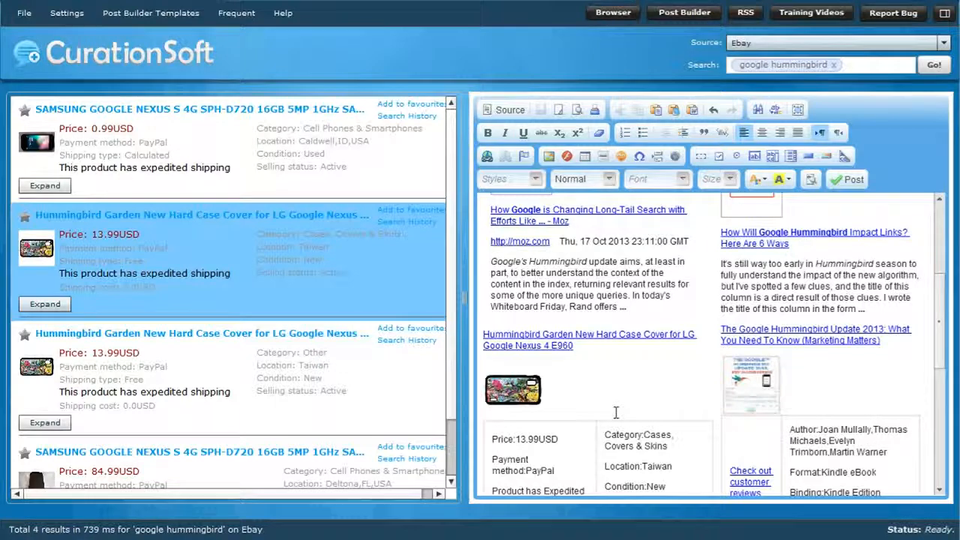
pyautogui.scroll(3, 615, 412)
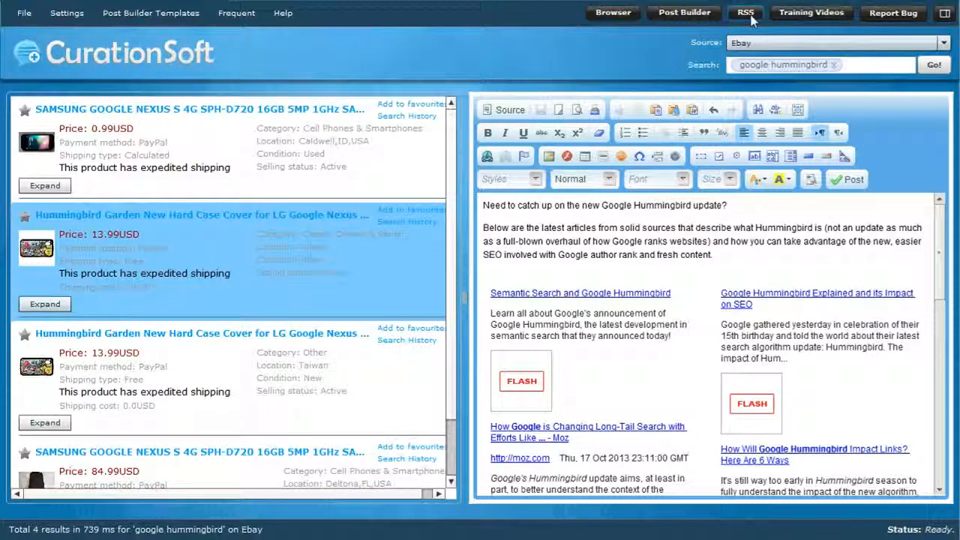
# Review the available content sources, from Google Blogs and Twitter through Slideshare, Instagram and Faroo Web to Random.
pyautogui.click(828, 45)
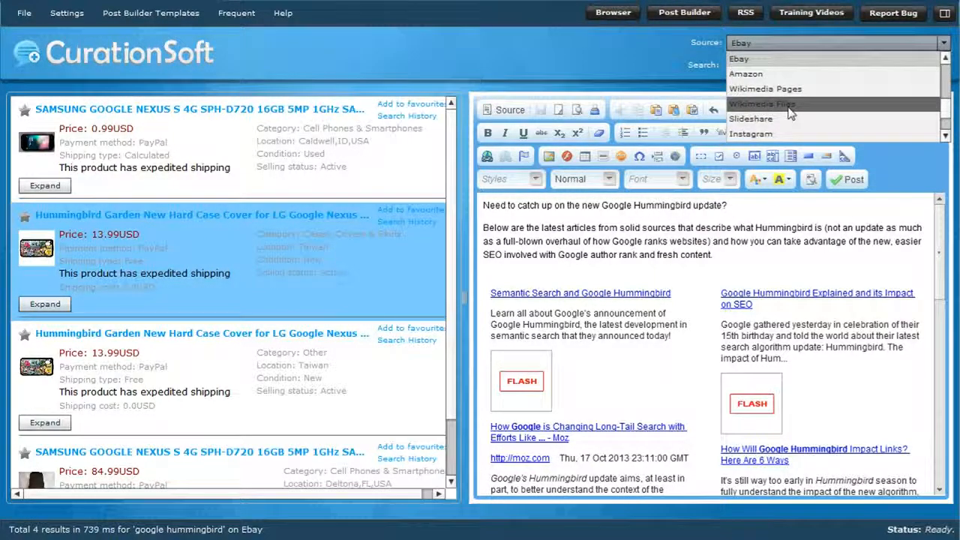
pyautogui.scroll(5, 791, 113)
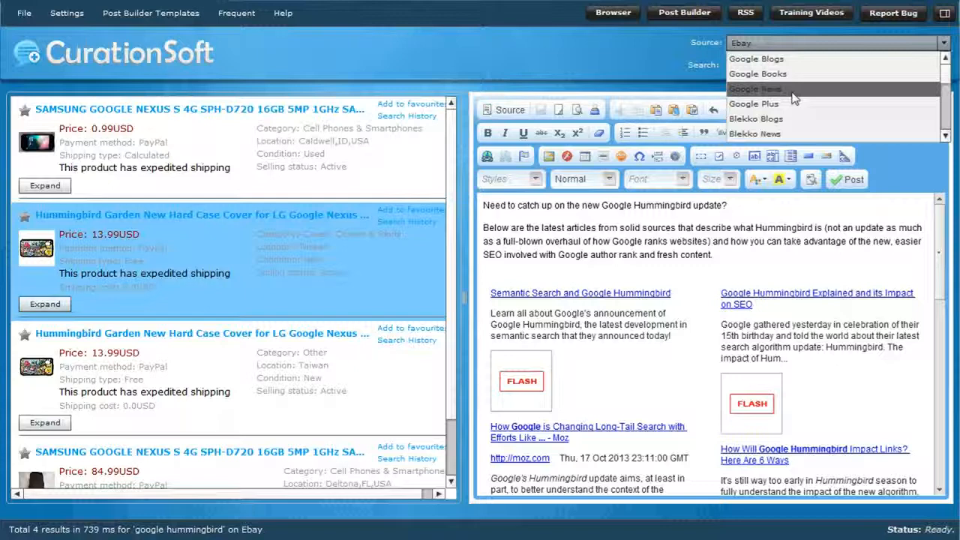
pyautogui.scroll(-3, 795, 105)
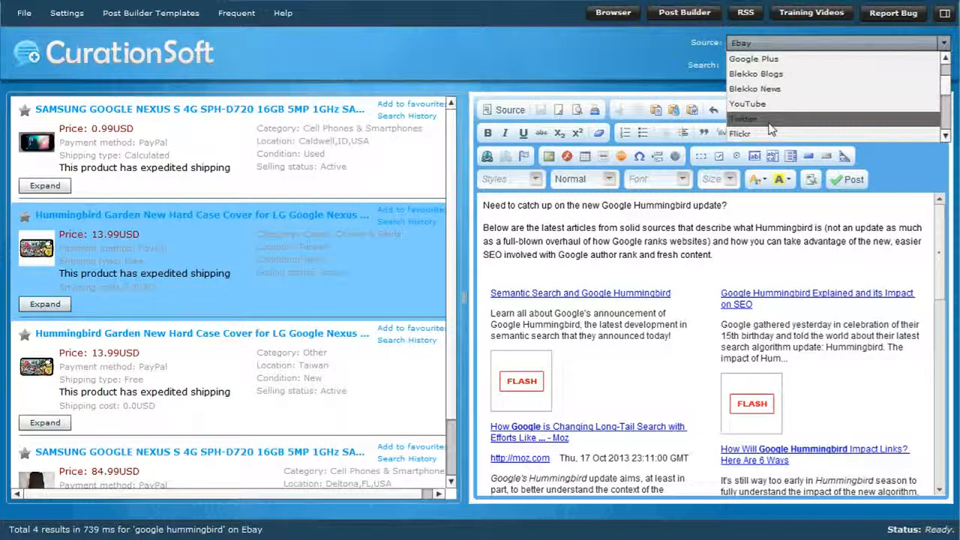
pyautogui.scroll(-3, 770, 130)
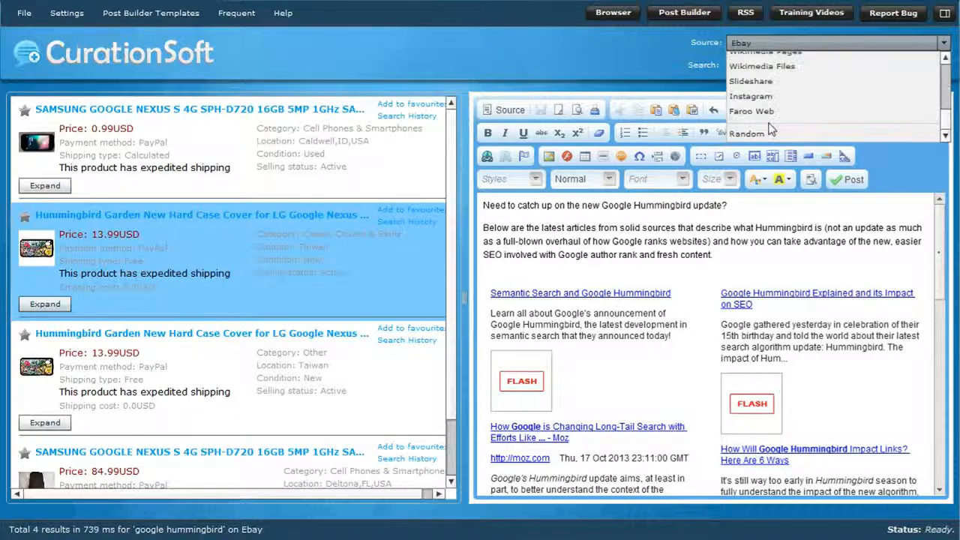
pyautogui.scroll(8, 772, 112)
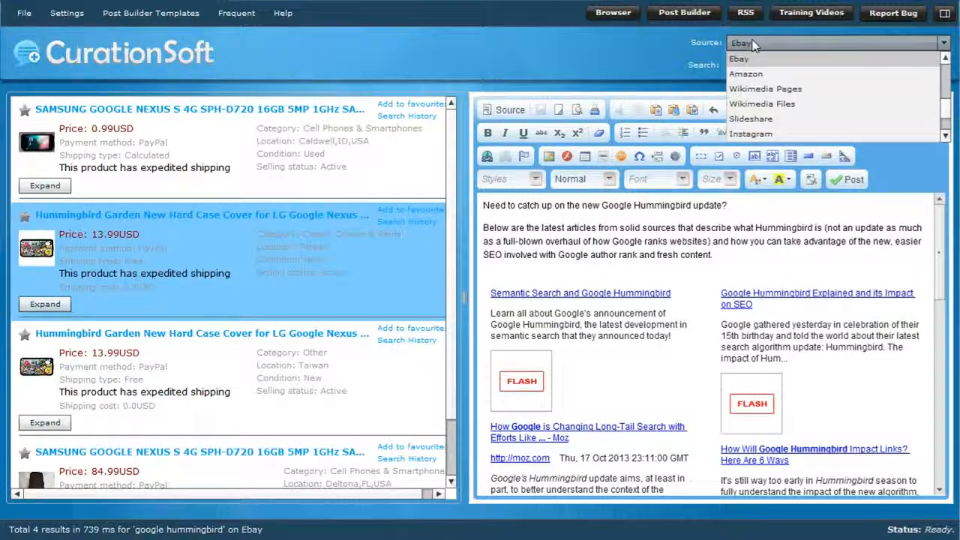
# Open curationsoft.com in the built-in CS Browser.
pyautogui.click(613, 13)
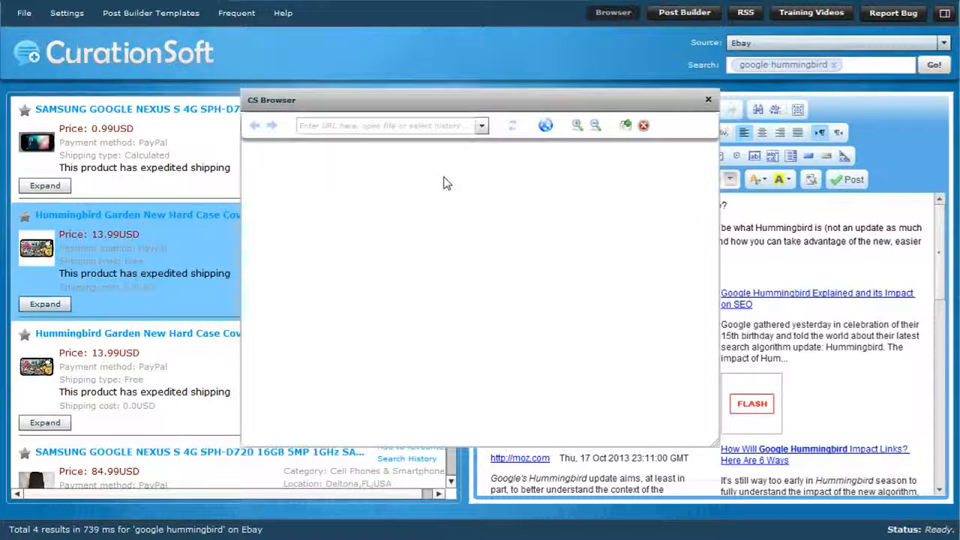
pyautogui.click(422, 124)
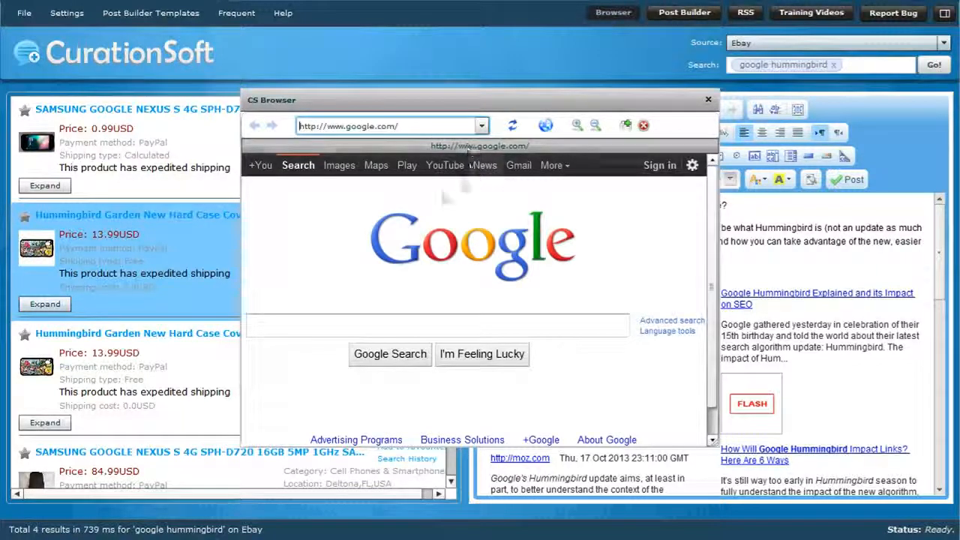
pyautogui.write('cur')
pyautogui.write('ationsoft.com')
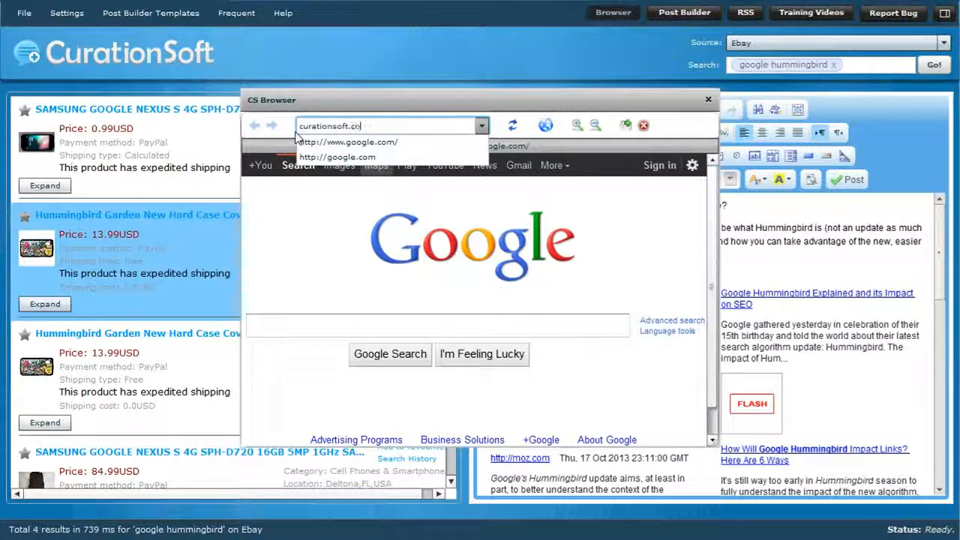
pyautogui.press('Return')
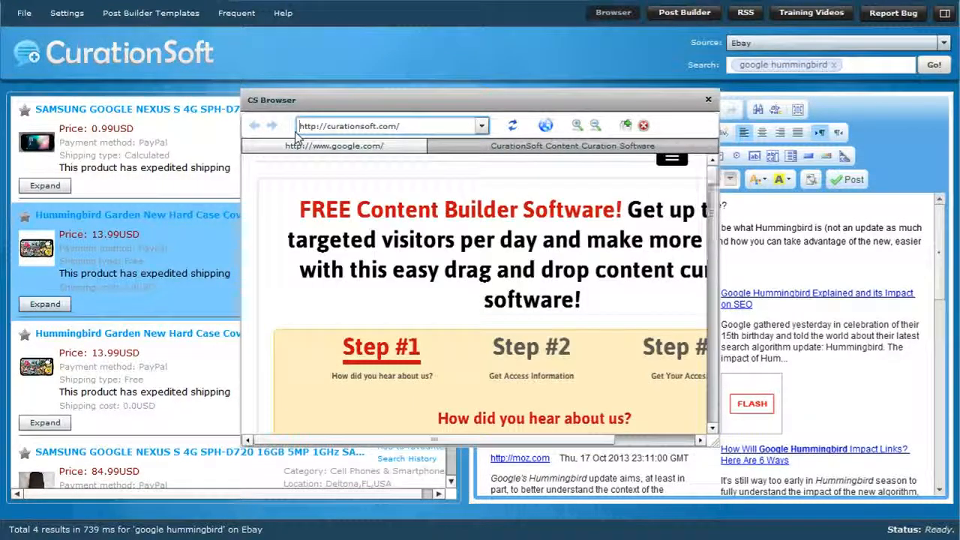
# Copy the "FREE Content Builder Software!" headline from the curationsoft.com page.
pyautogui.moveTo(447, 274); pyautogui.dragTo(296, 220)
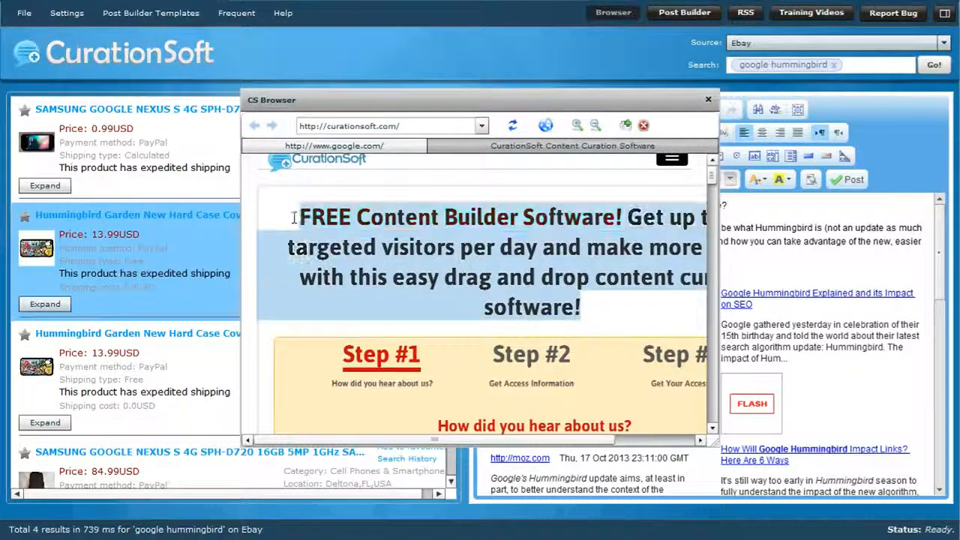
pyautogui.rightClick(338, 223)
pyautogui.click(372, 234)
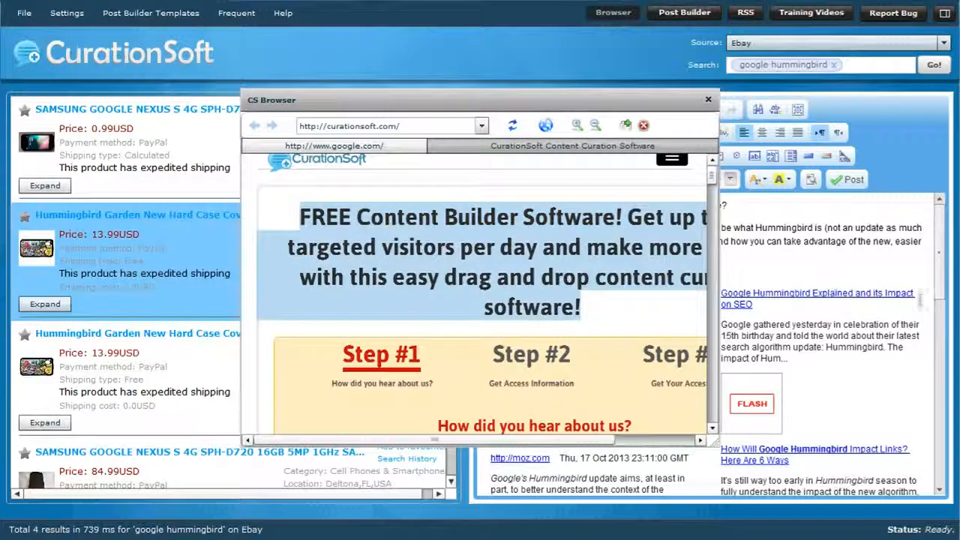